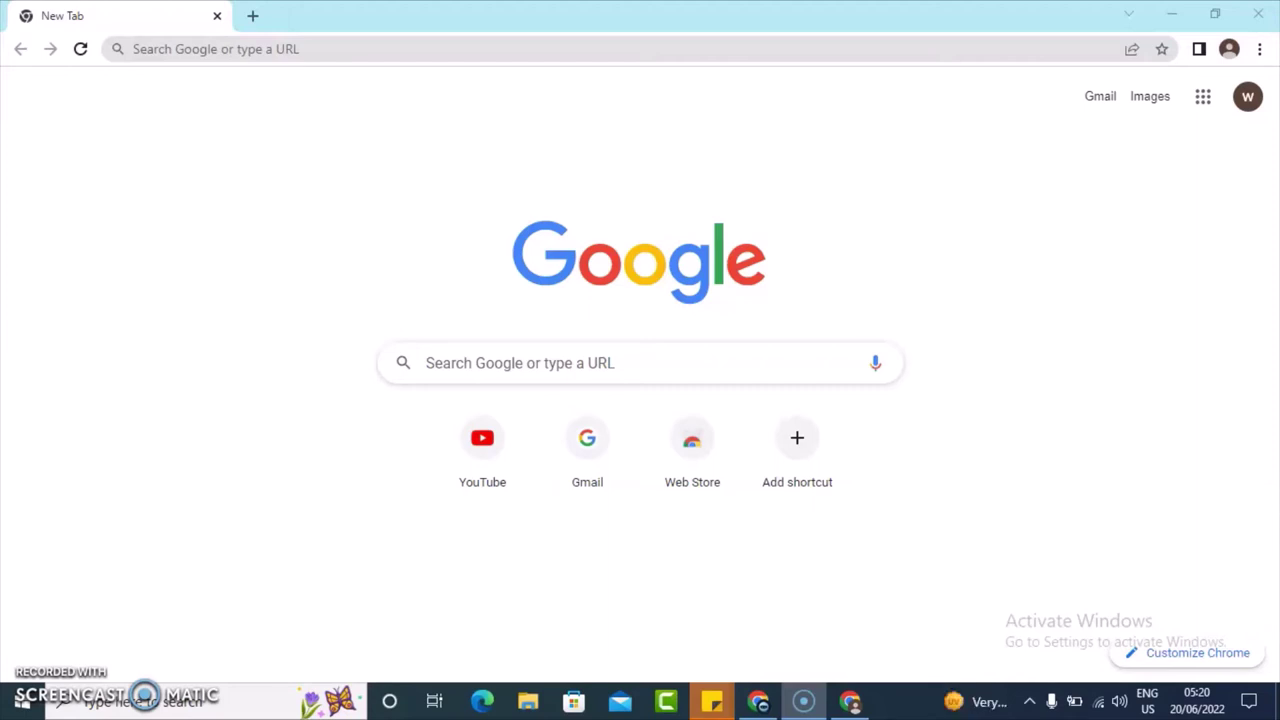
# Go to youtube.com and open the signed-in account's own channel page
pyautogui.click(170, 52)
pyautogui.write('youtube.com')
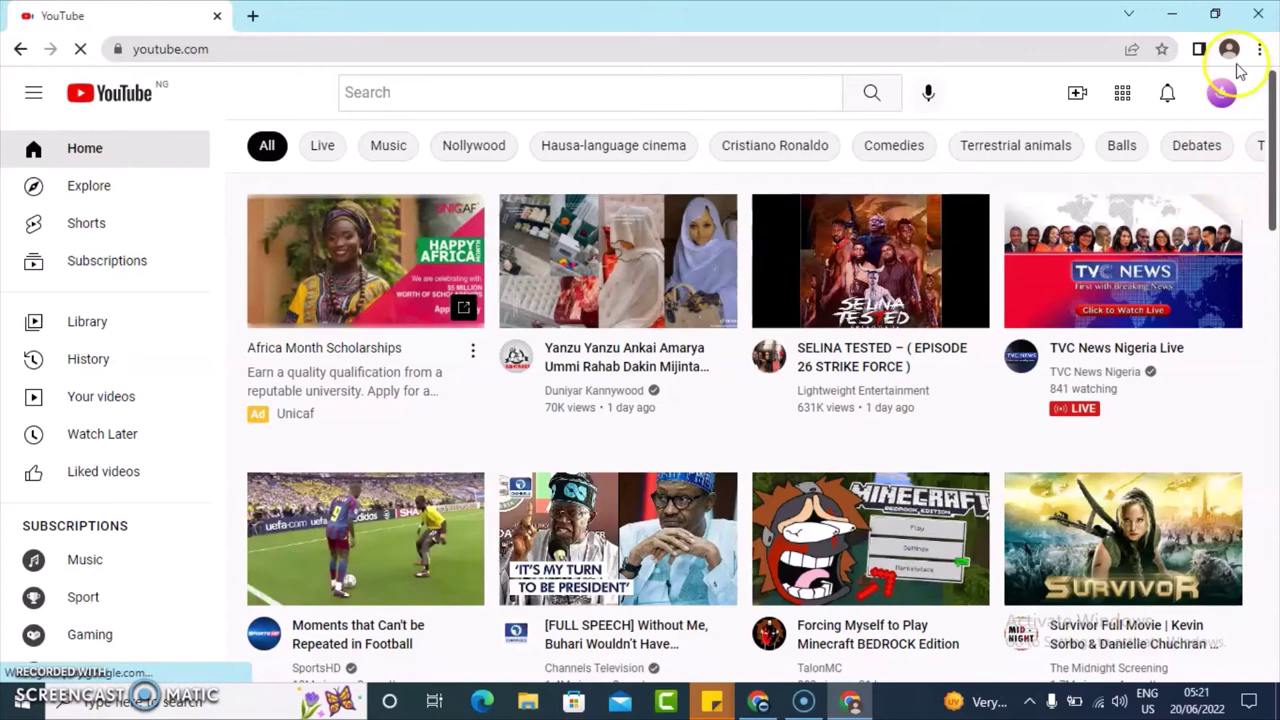
pyautogui.click(1222, 96)
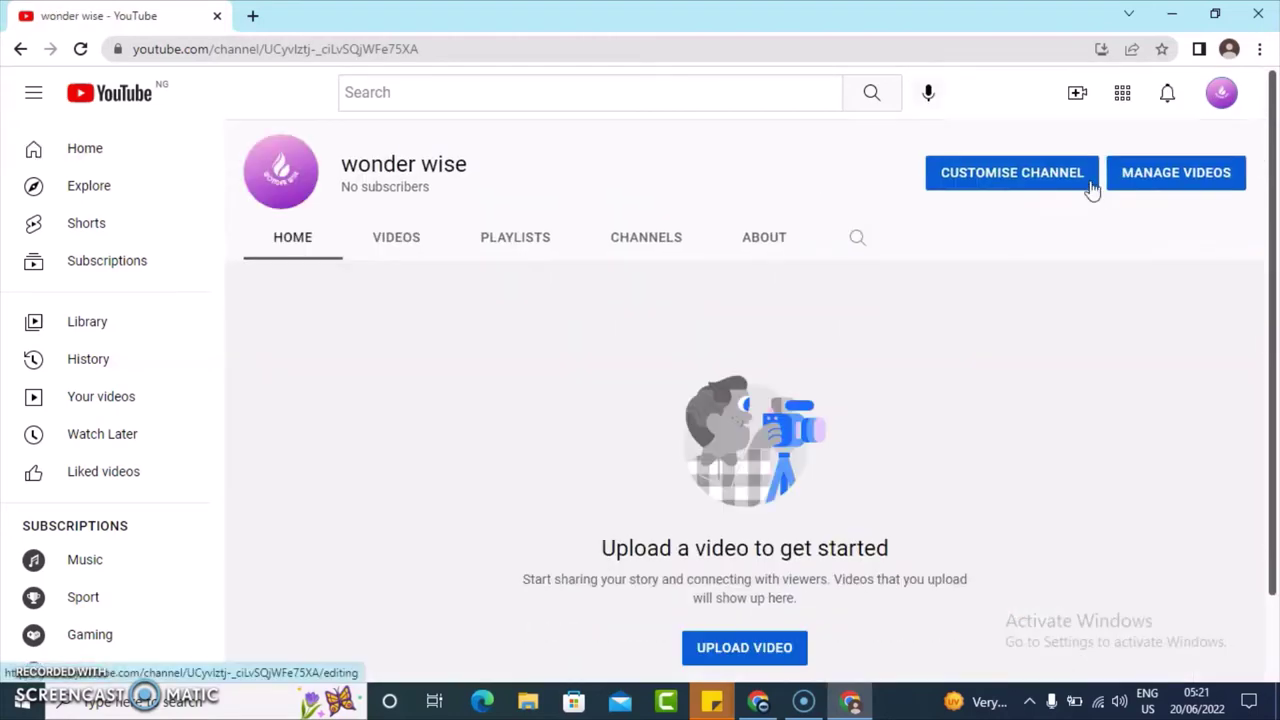
# Open the channel's customisation page, look through the layout options and go to the basic info settings
pyautogui.click(1086, 195)
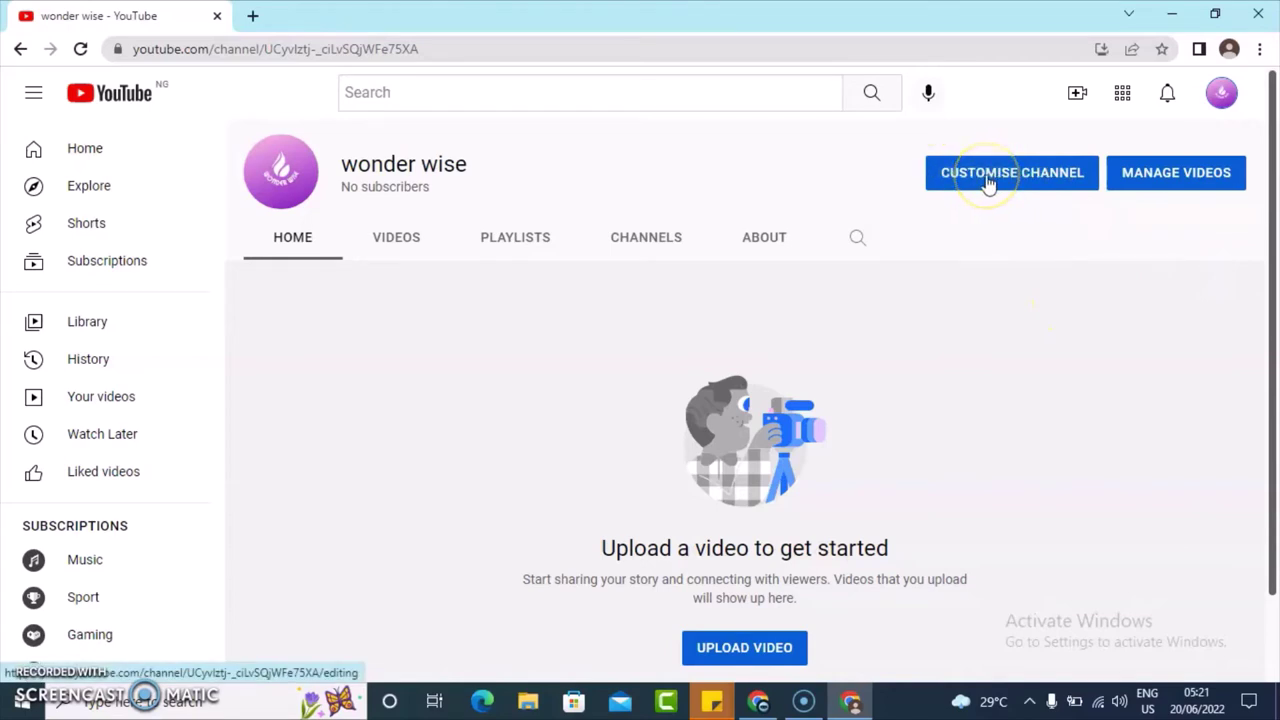
pyautogui.click(987, 182)
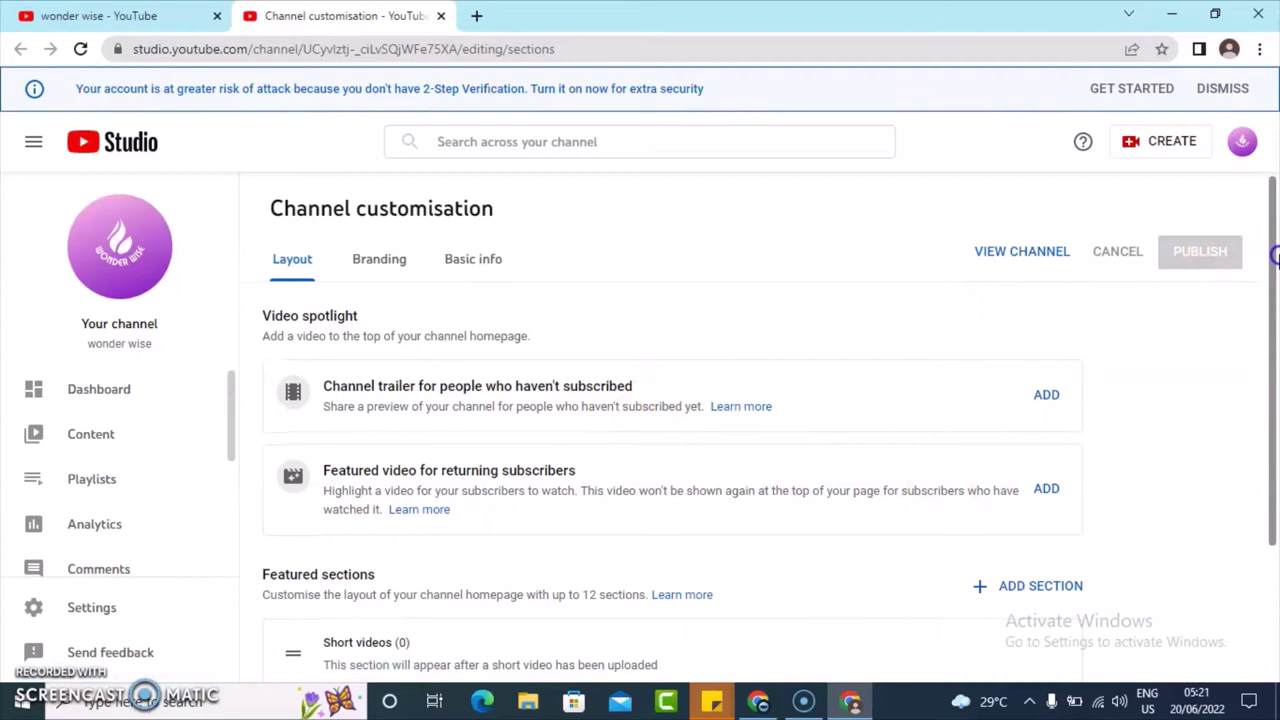
pyautogui.moveTo(1277, 258); pyautogui.dragTo(1276, 388)
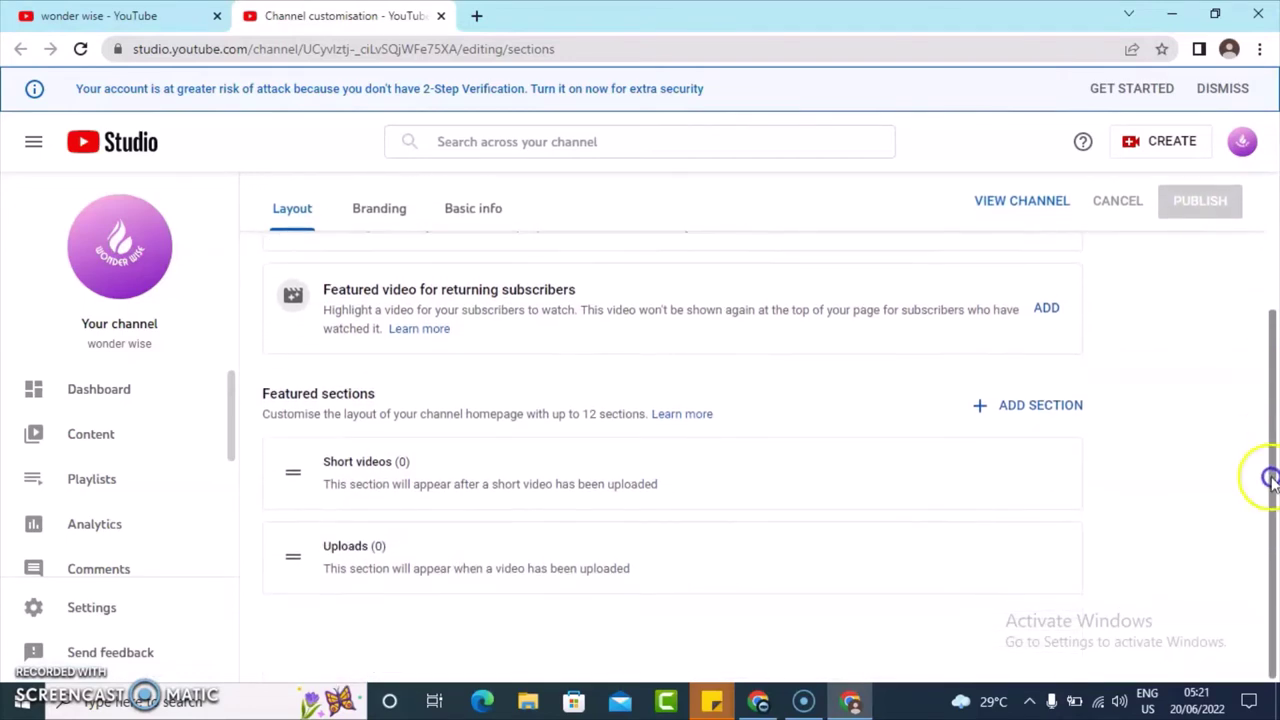
pyautogui.scroll(1, 1276, 400)
pyautogui.scroll(2, 1276, 345)
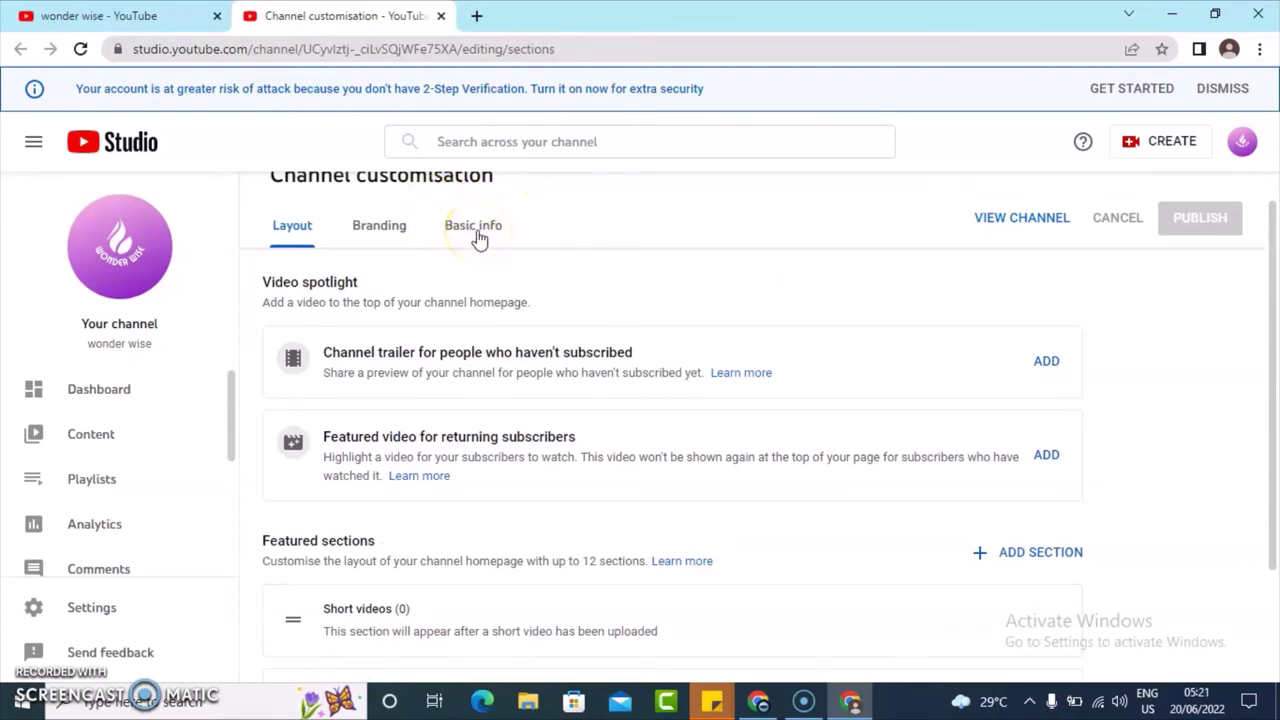
pyautogui.click(478, 232)
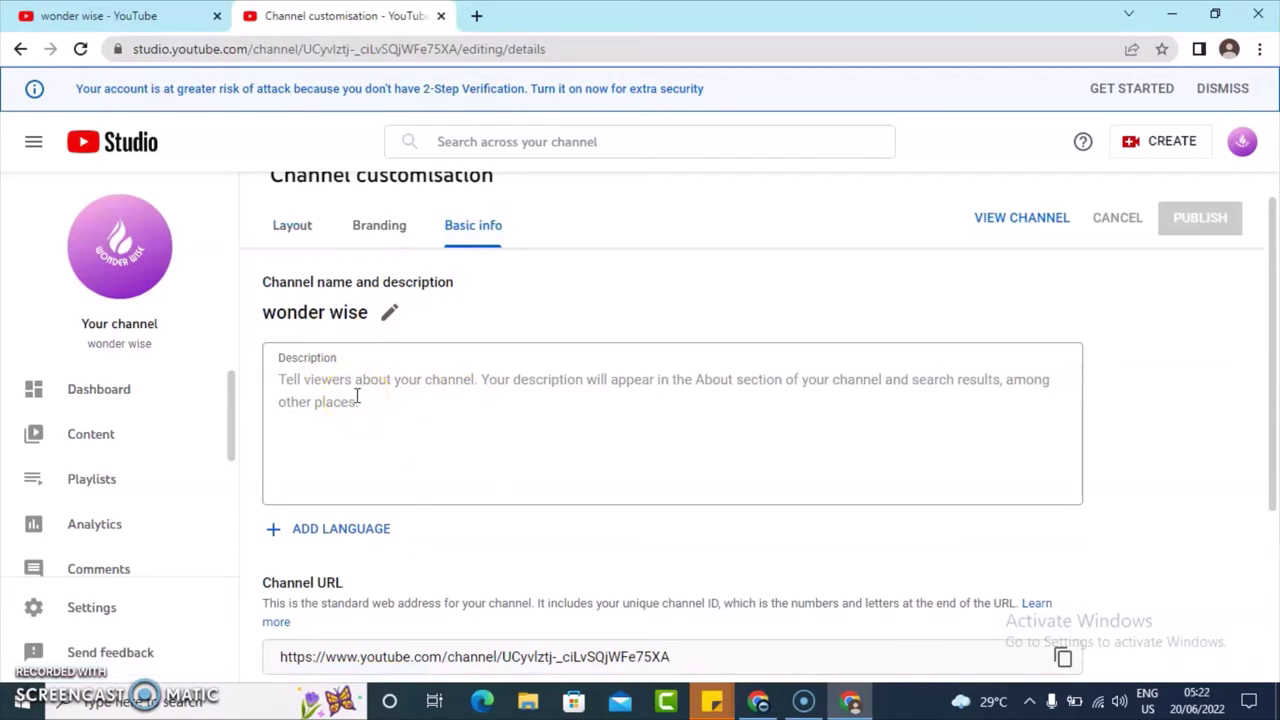
# Check what the channel's public About page shows, and return to the channel customisation page
pyautogui.click(180, 15)
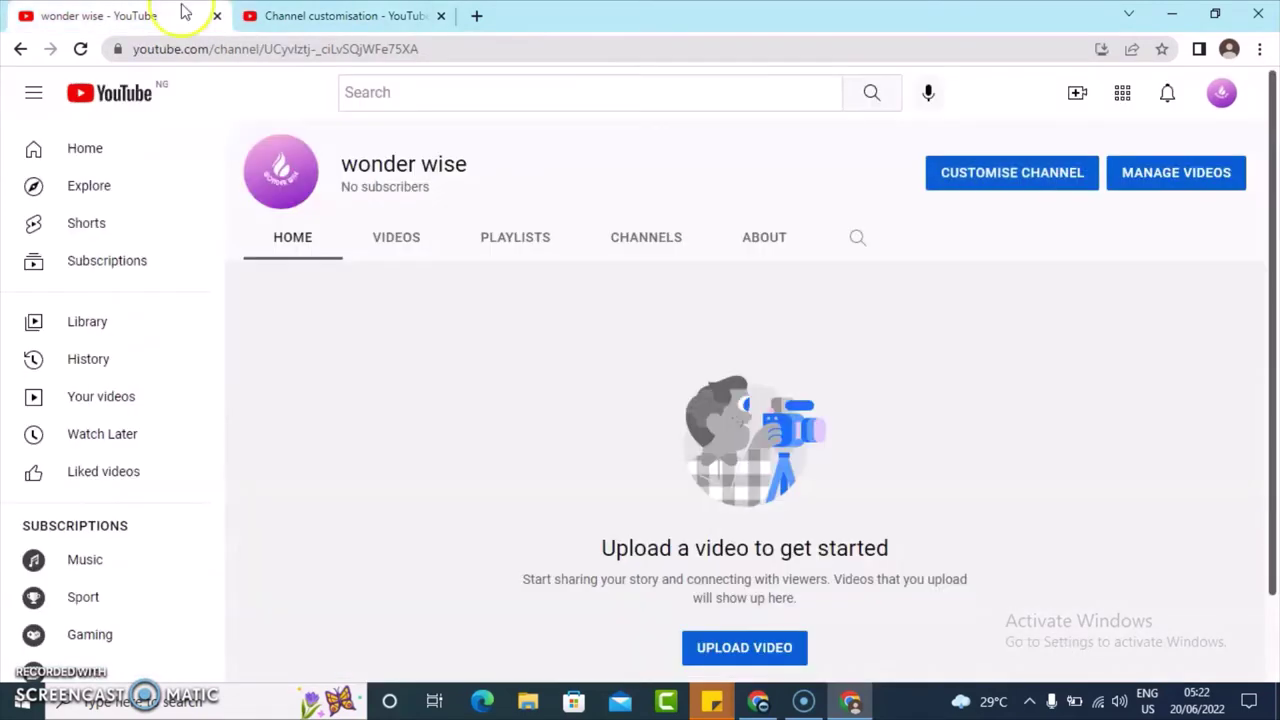
pyautogui.click(732, 237)
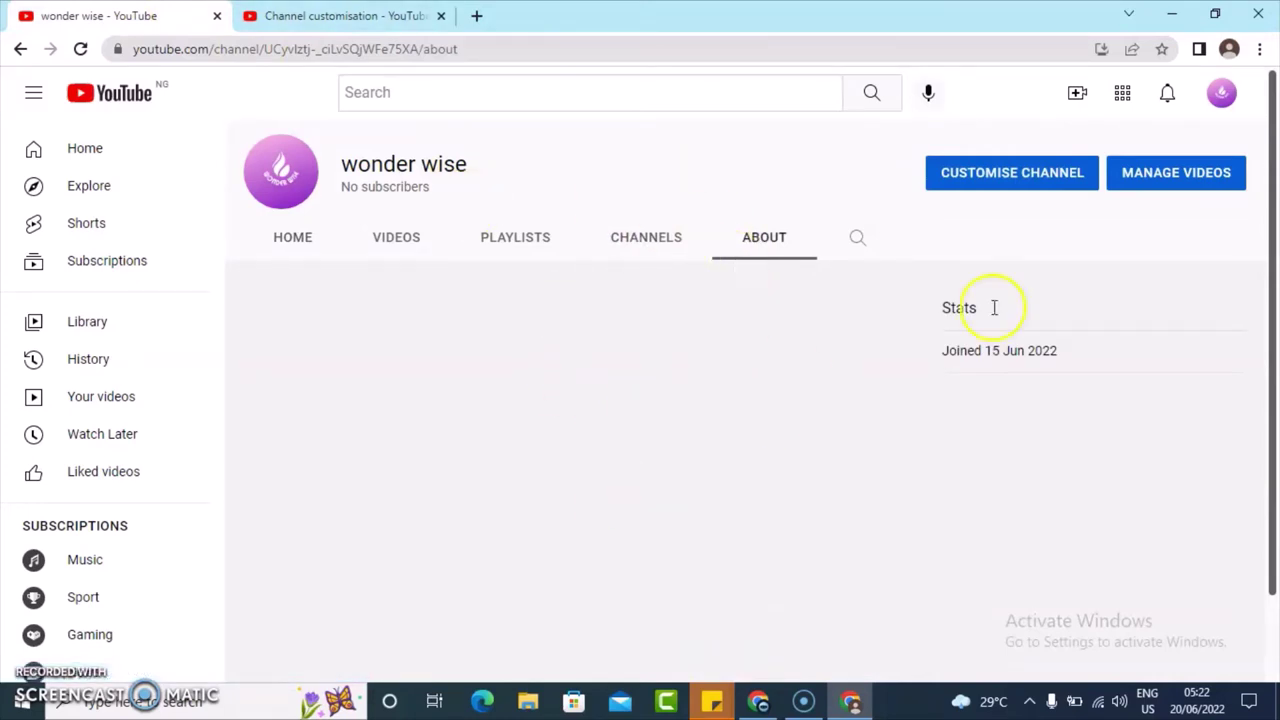
pyautogui.moveTo(1074, 369); pyautogui.dragTo(950, 358)
pyautogui.click(554, 334)
pyautogui.click(340, 15)
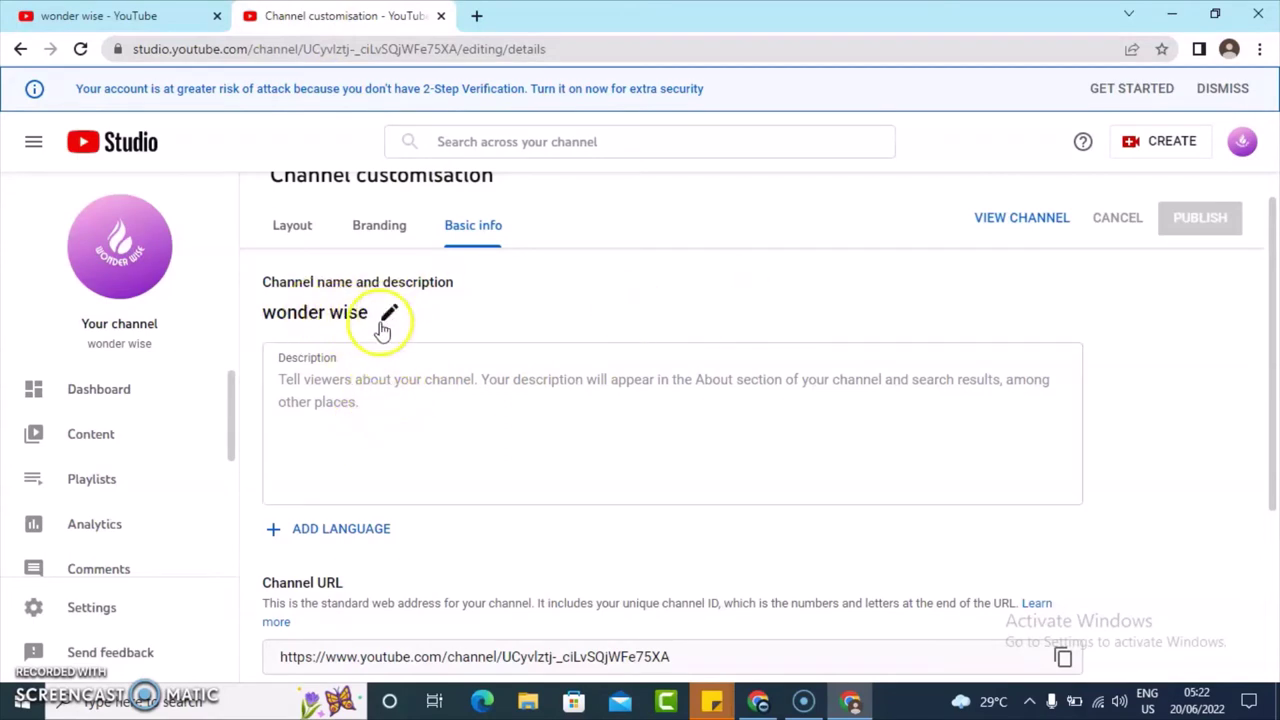
# Publish the channel description "Am a tech instructor and i make tech and tutorial videos on this channel, please subscribe if you want more of these."
pyautogui.moveTo(1263, 271); pyautogui.dragTo(1274, 449)
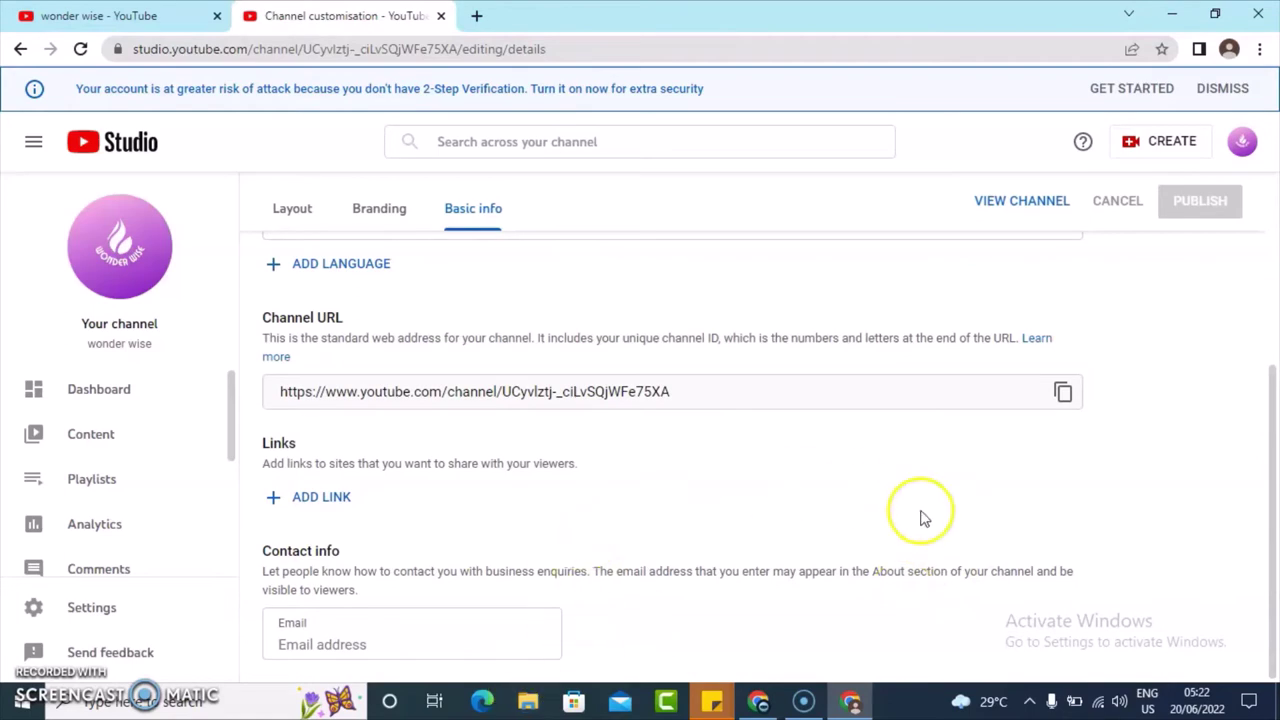
pyautogui.scroll(3, 1275, 565)
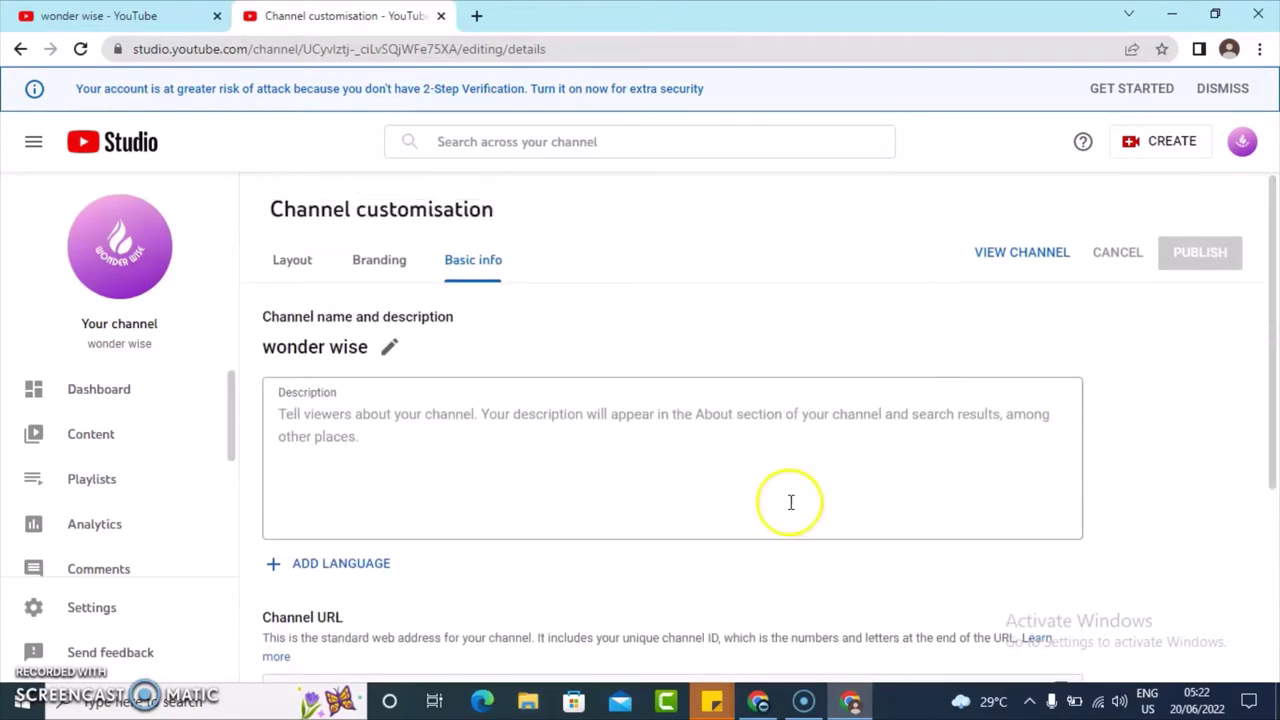
pyautogui.click(418, 436)
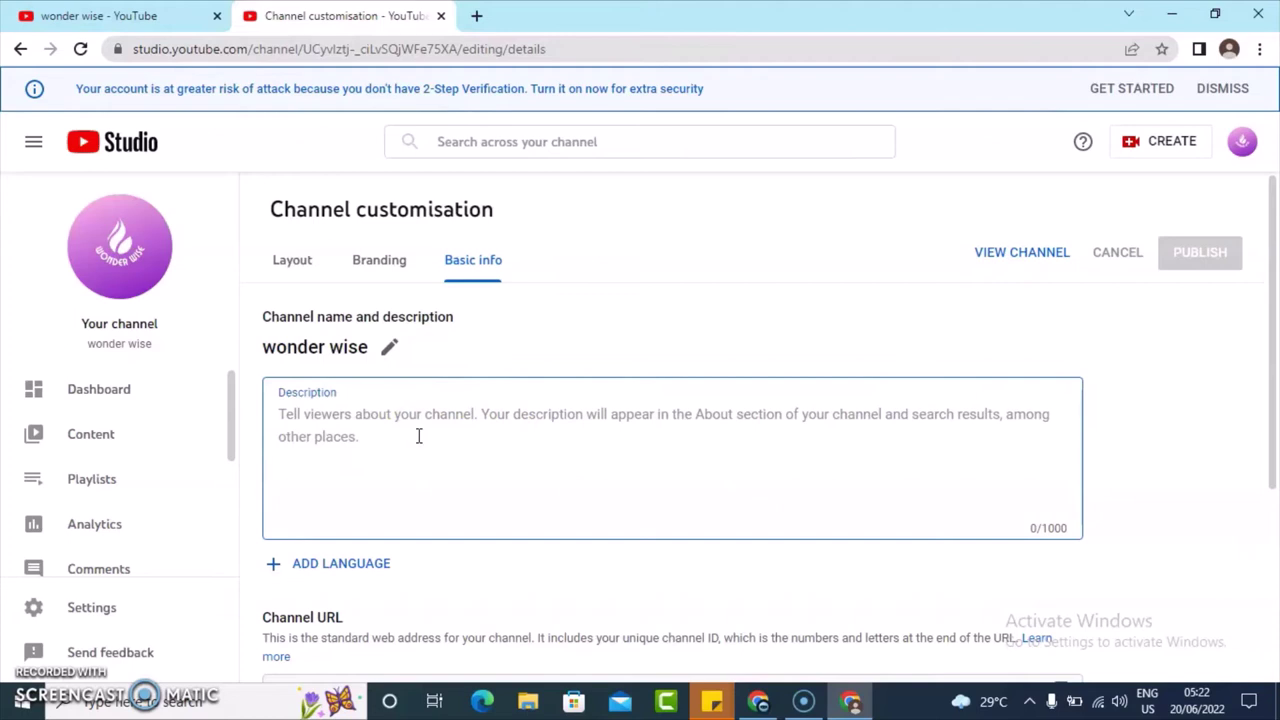
pyautogui.write('AM')
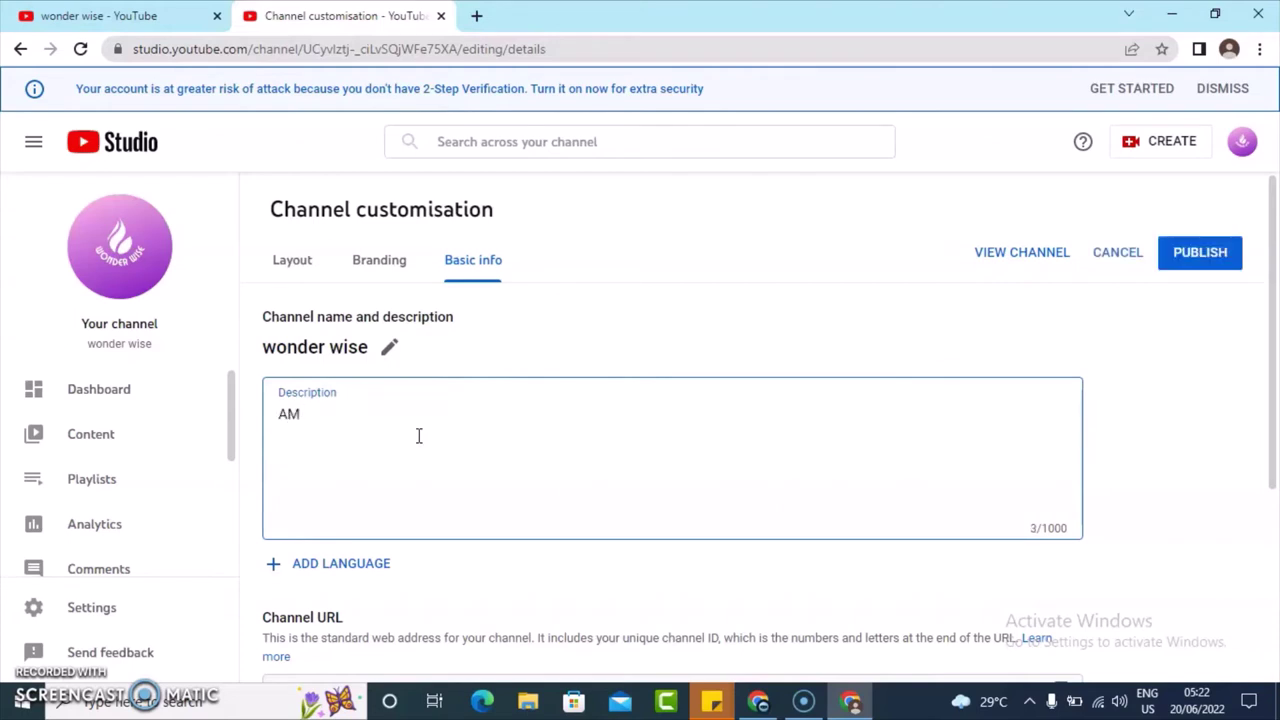
pyautogui.write('m a tech instructor ')
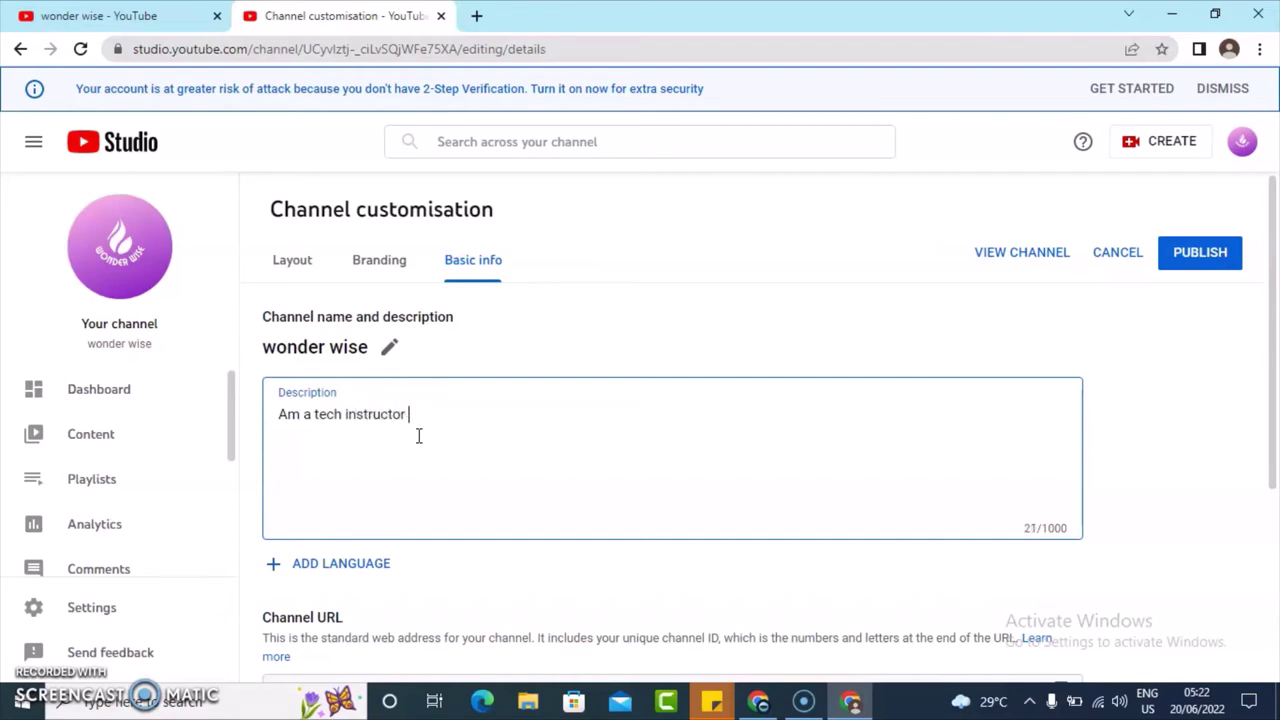
pyautogui.write('and i make tech and')
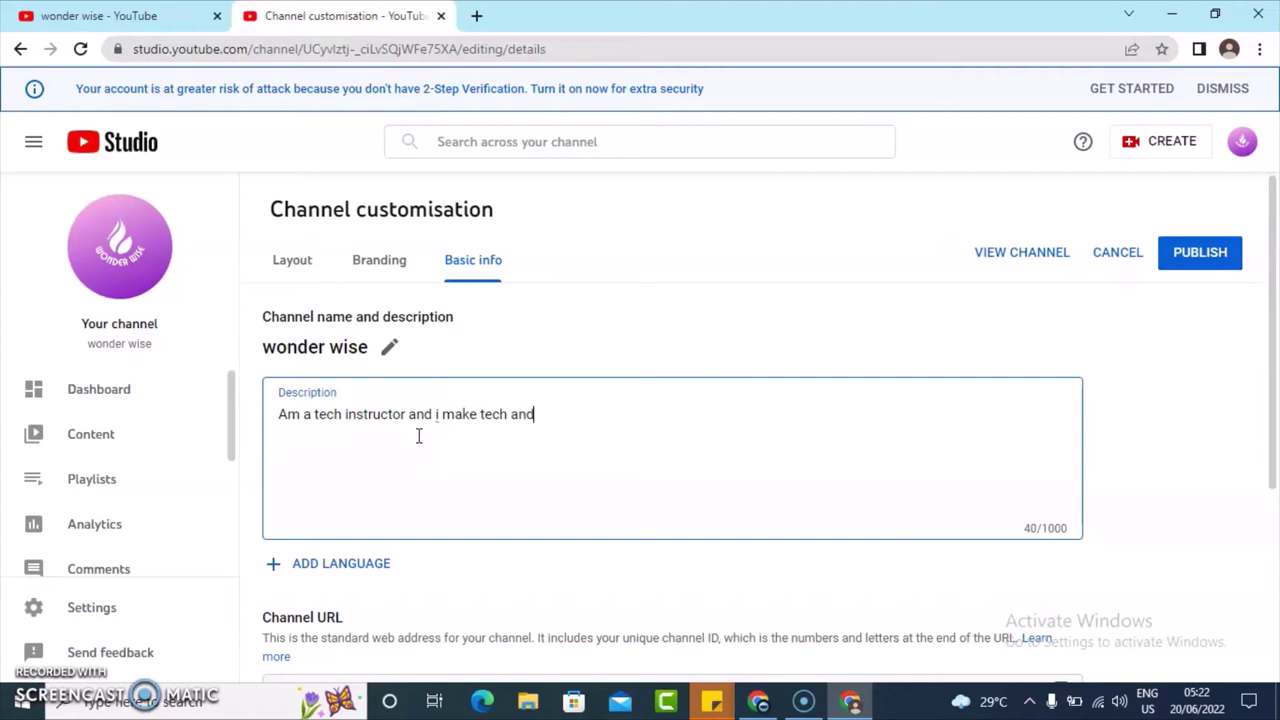
pyautogui.write(' tutor')
pyautogui.write('ial')
pyautogui.write(' video')
pyautogui.write('os ')
pyautogui.write('on this')
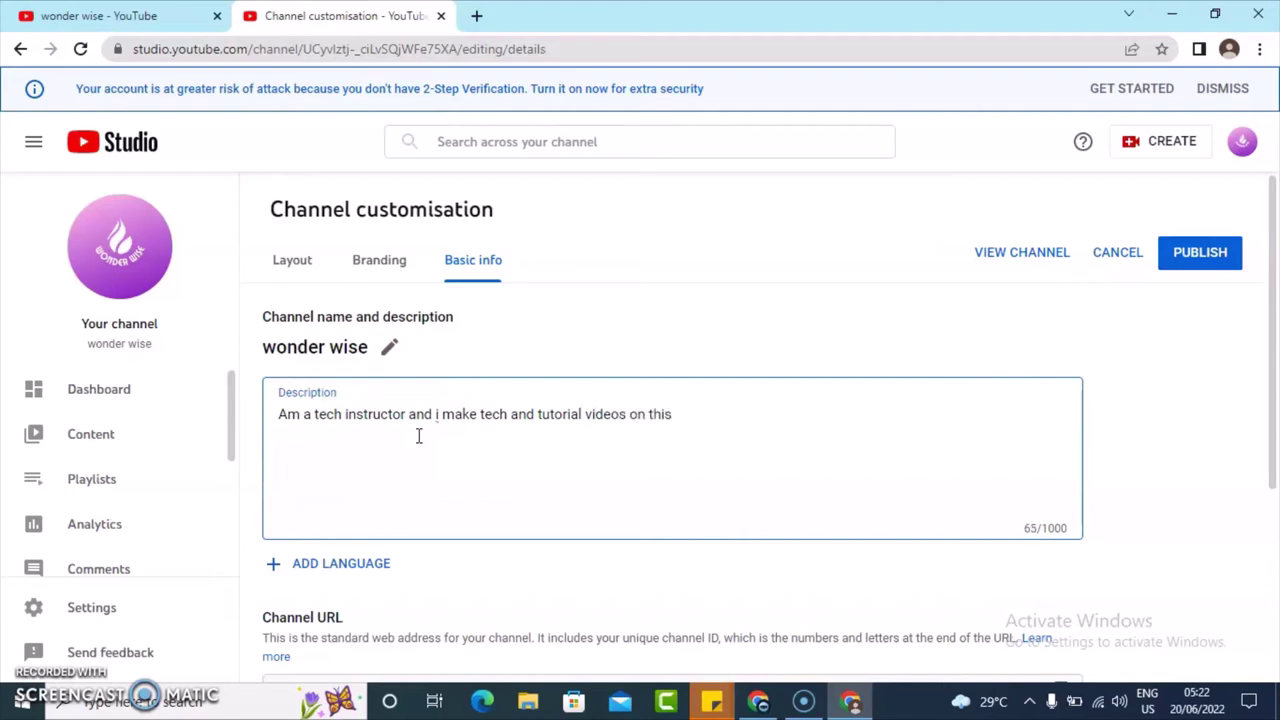
pyautogui.write(' chn')
pyautogui.write('nn')
pyautogui.write('el, pleas')
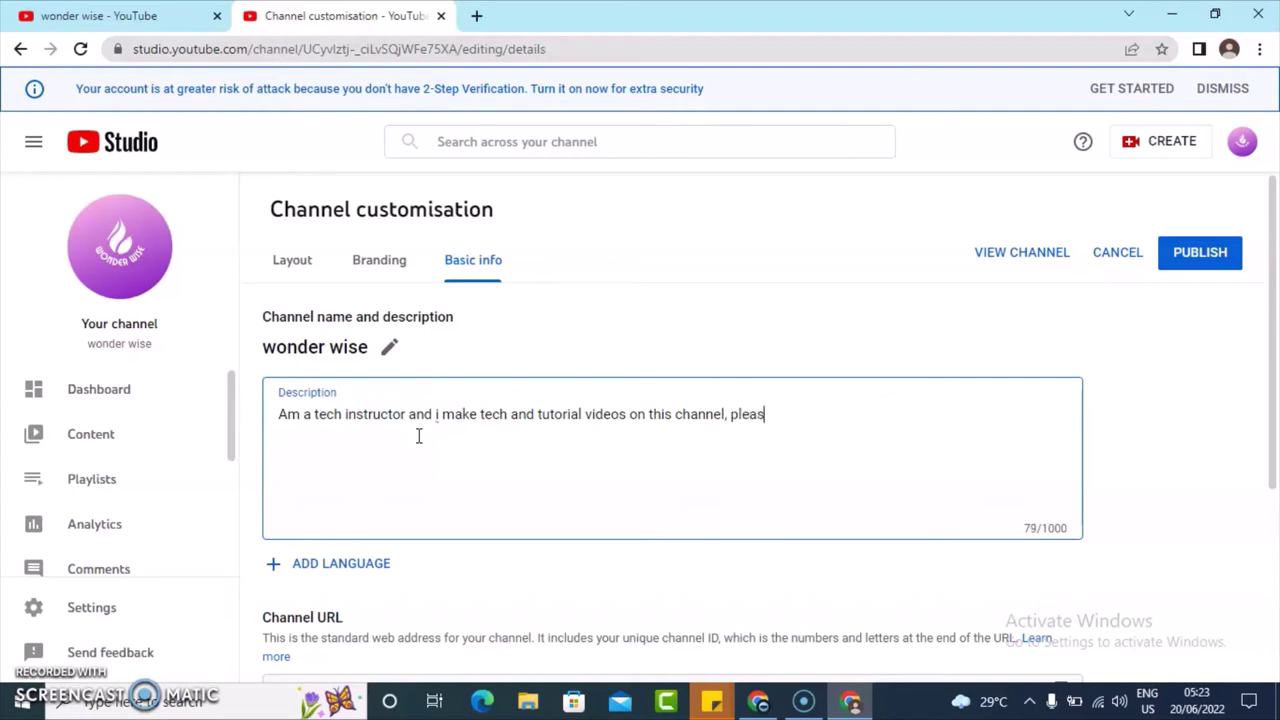
pyautogui.write('e subscribe if y')
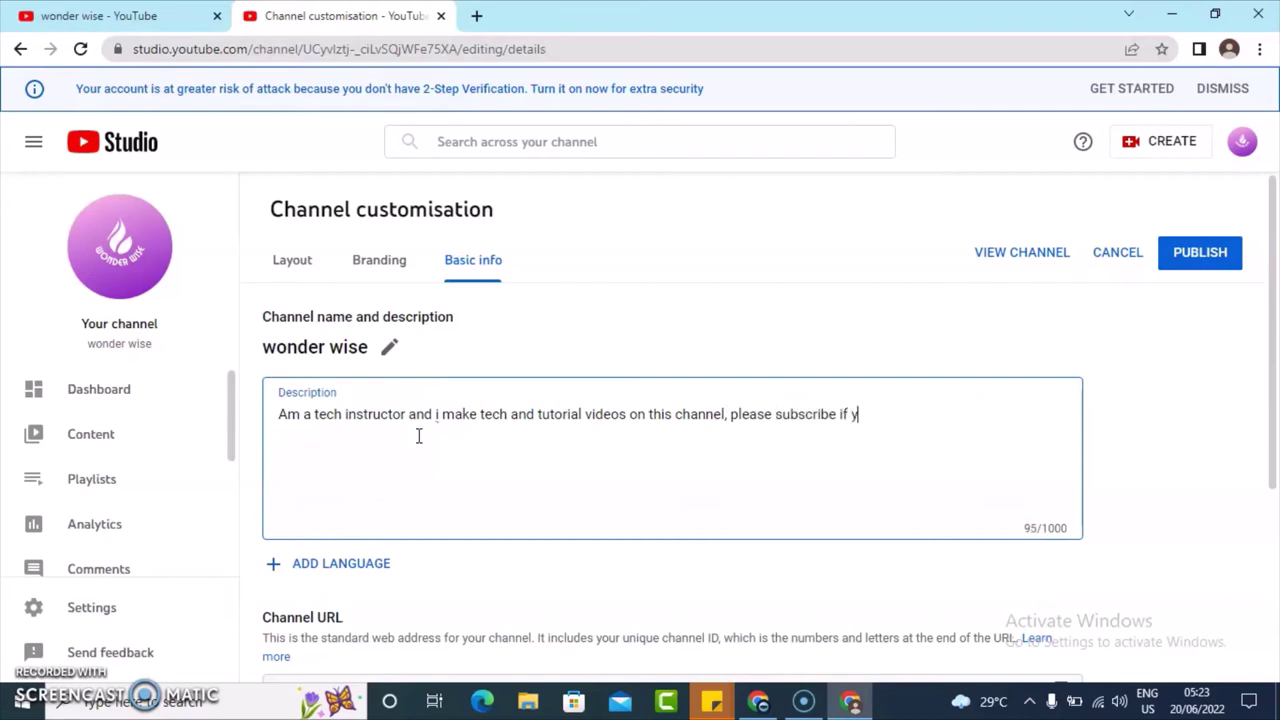
pyautogui.write('ou want more of these.')
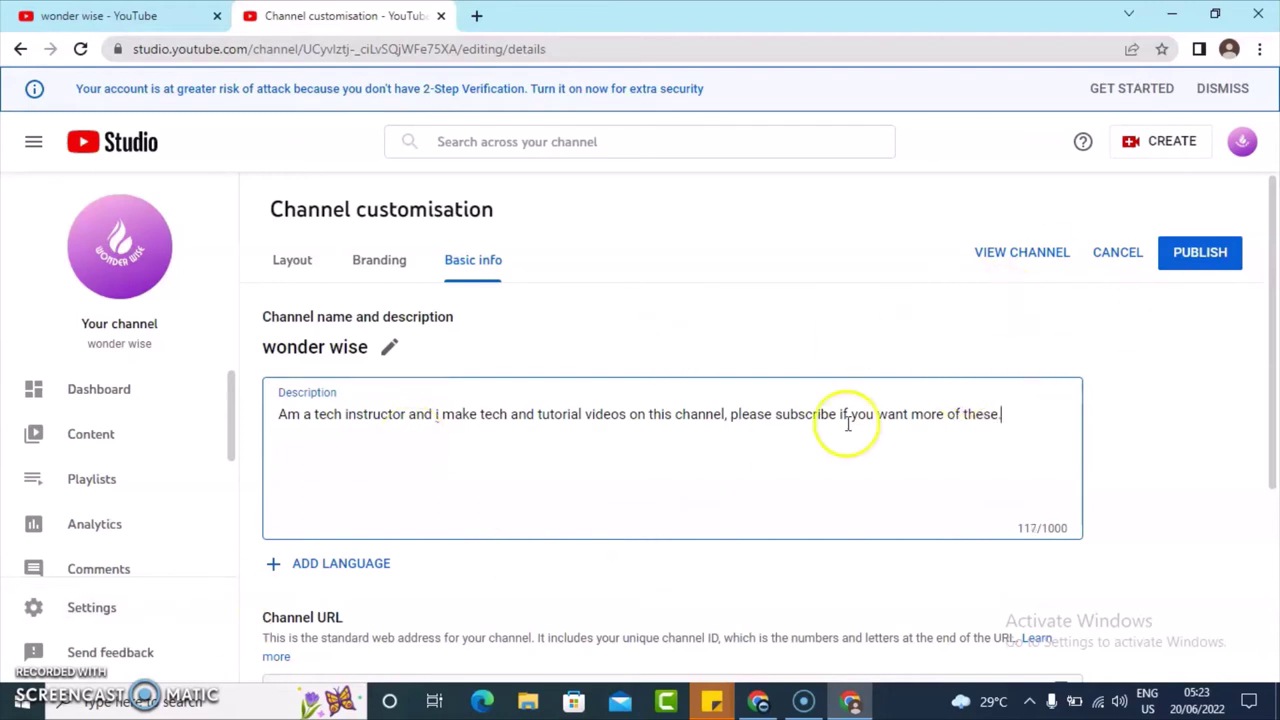
pyautogui.click(1200, 254)
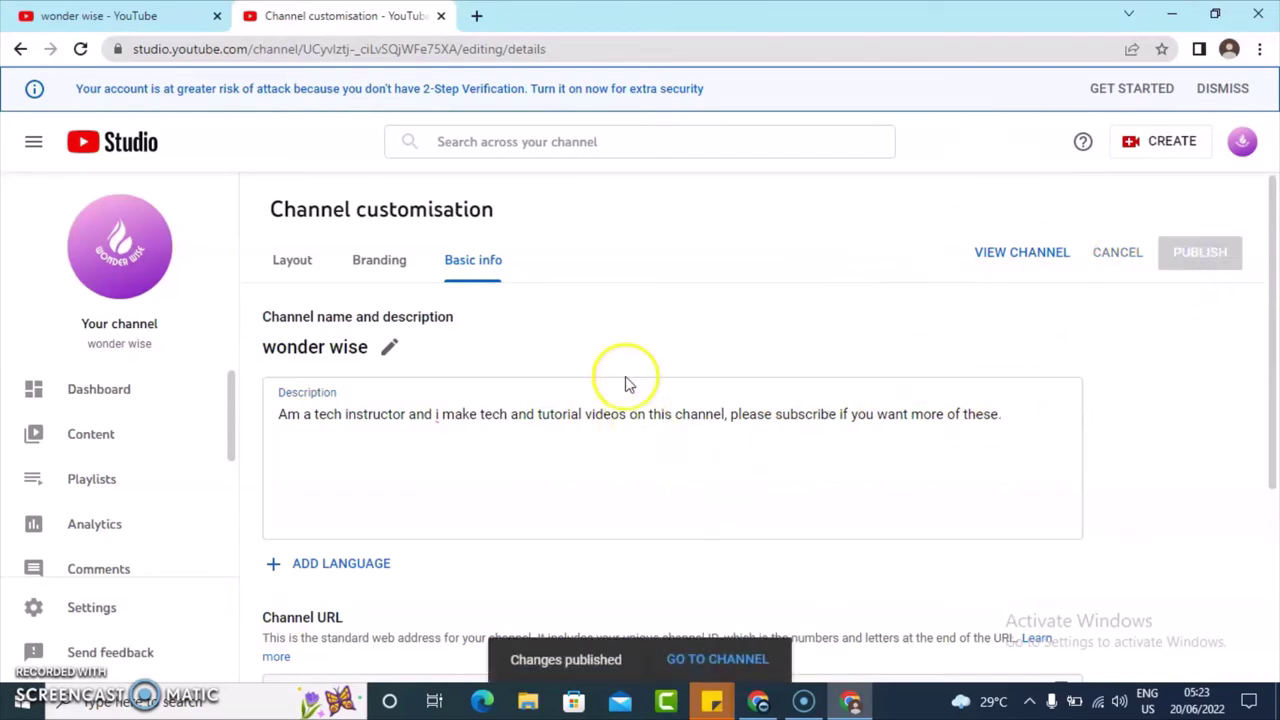
# Upload "My youtube channel art" from Downloads as the channel's banner image, accepting the default crop
pyautogui.click(380, 268)
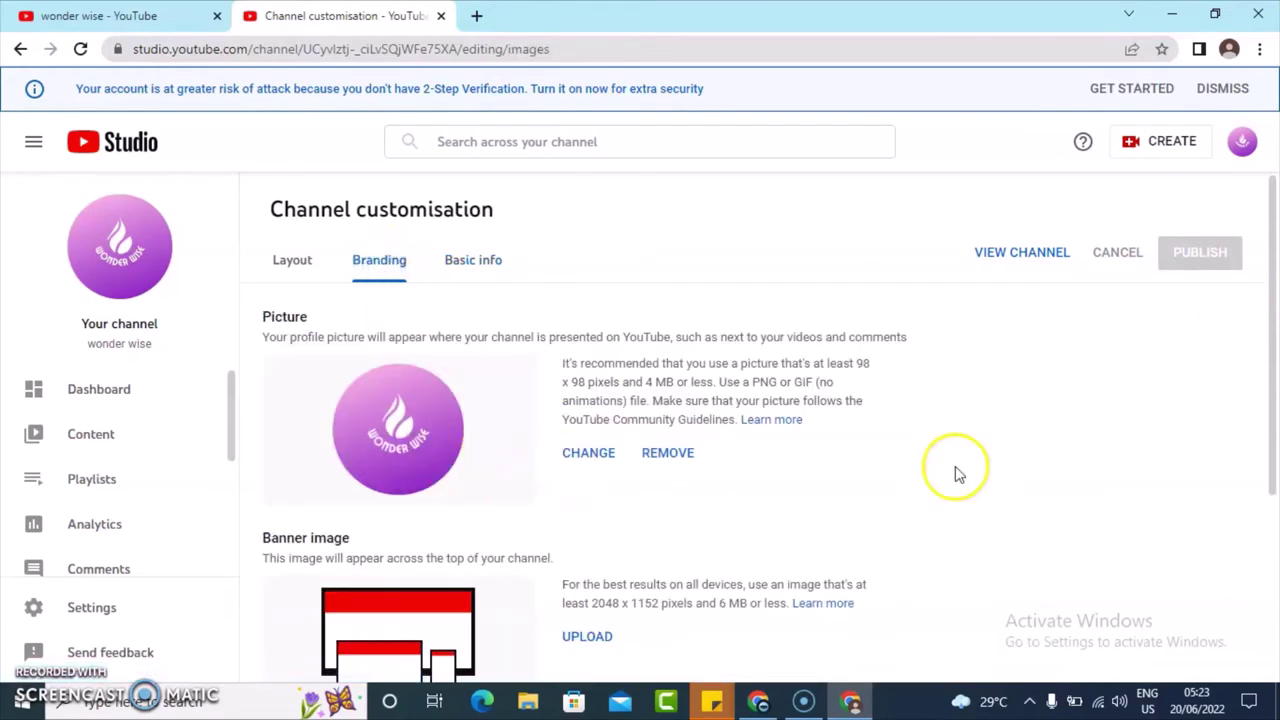
pyautogui.scroll(-2, 1276, 410)
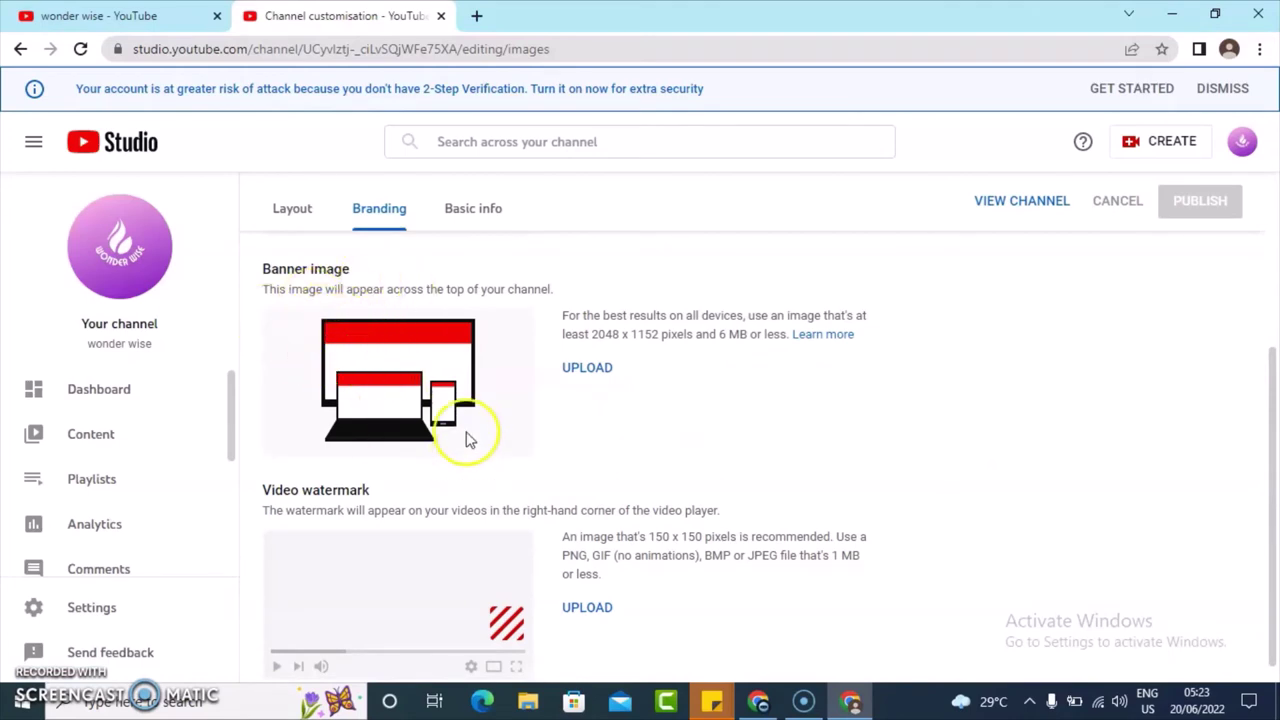
pyautogui.click(590, 373)
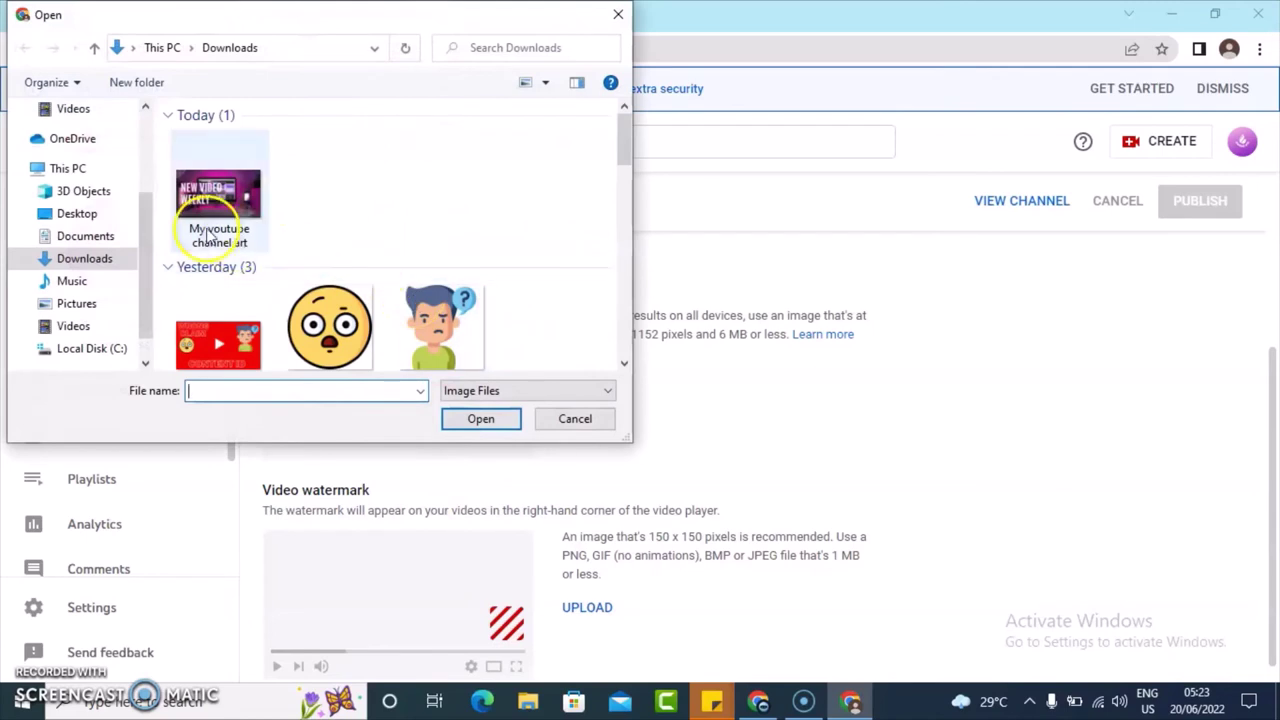
pyautogui.click(208, 218)
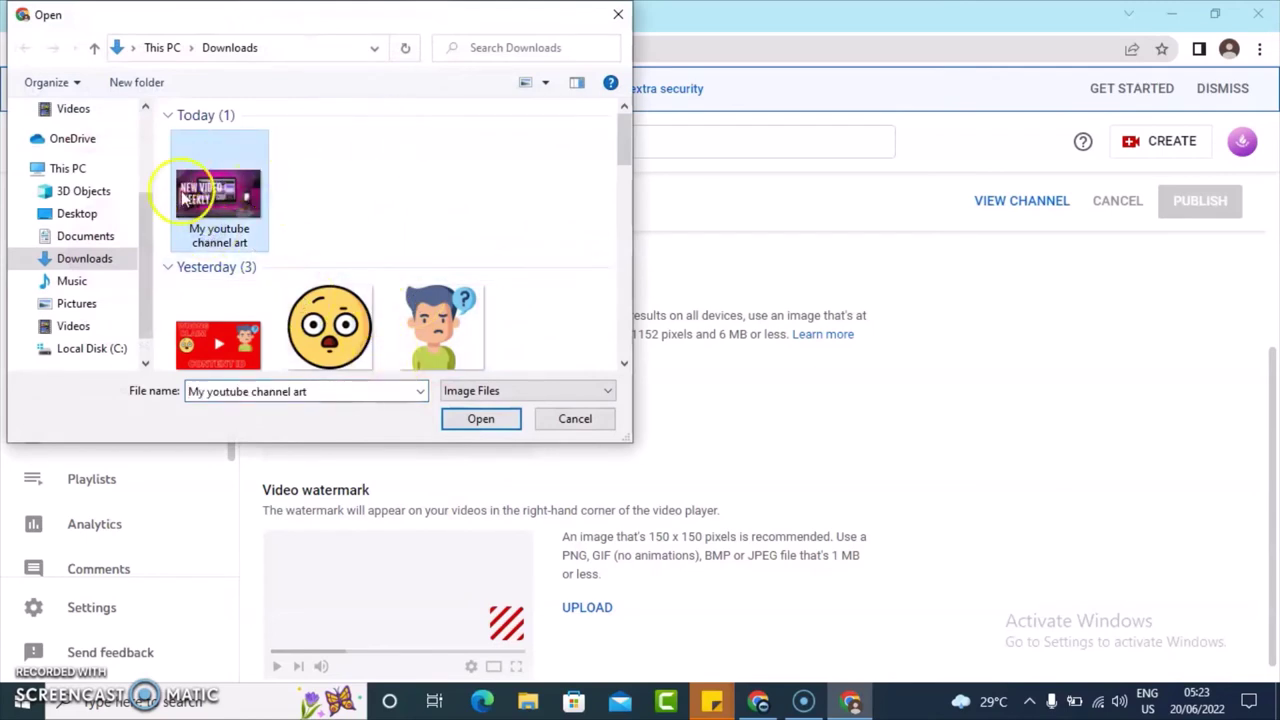
pyautogui.click(479, 421)
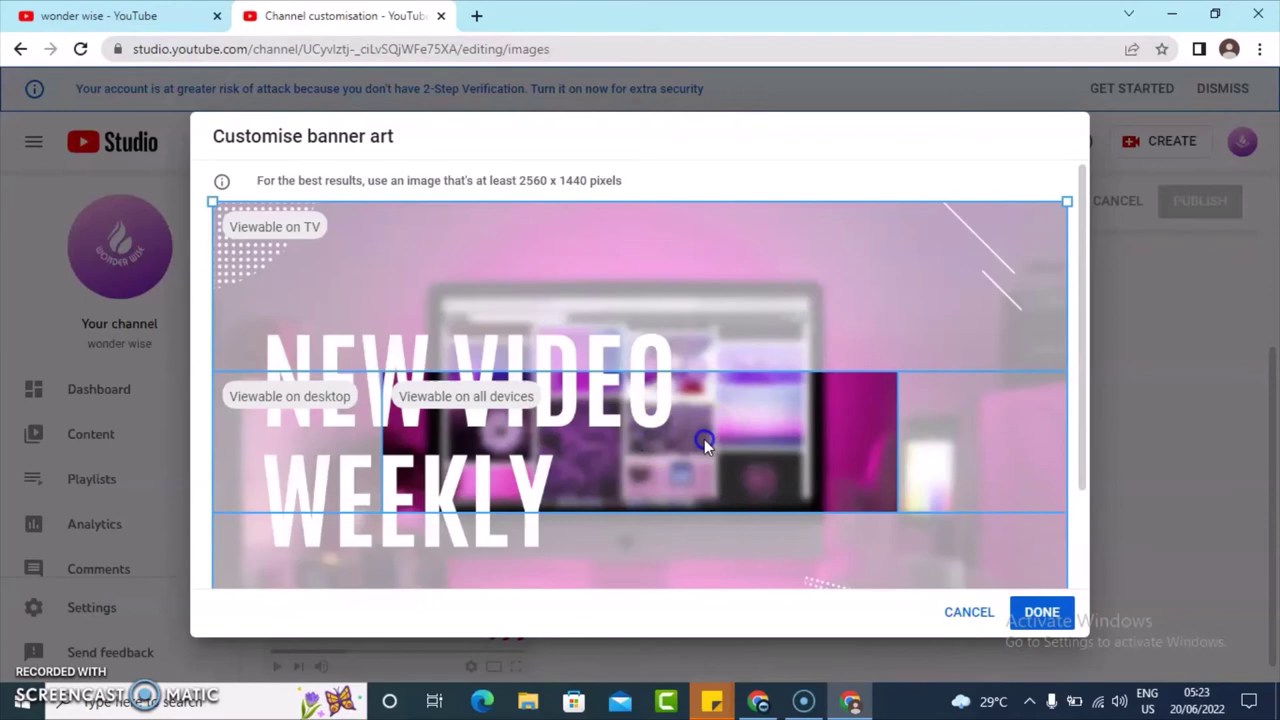
pyautogui.click(1036, 618)
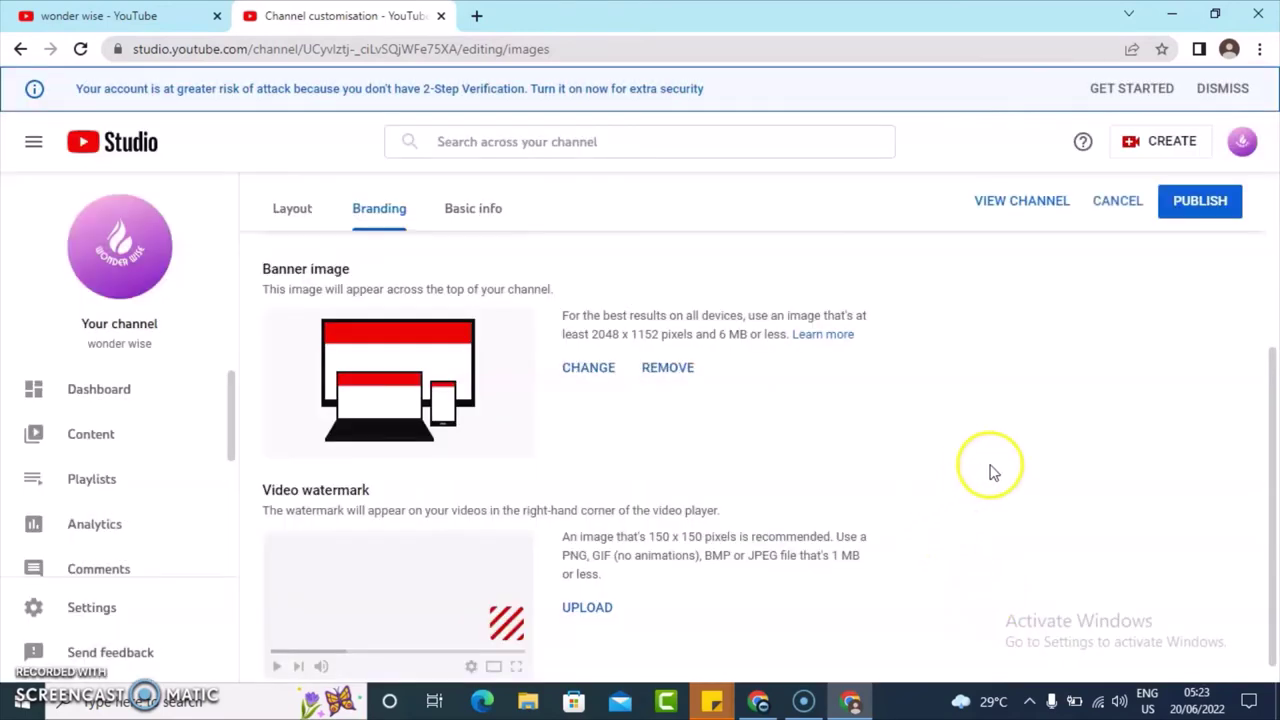
# Review the video watermark requirements in the branding settings and publish the new banner image
pyautogui.moveTo(1274, 370); pyautogui.dragTo(1274, 427)
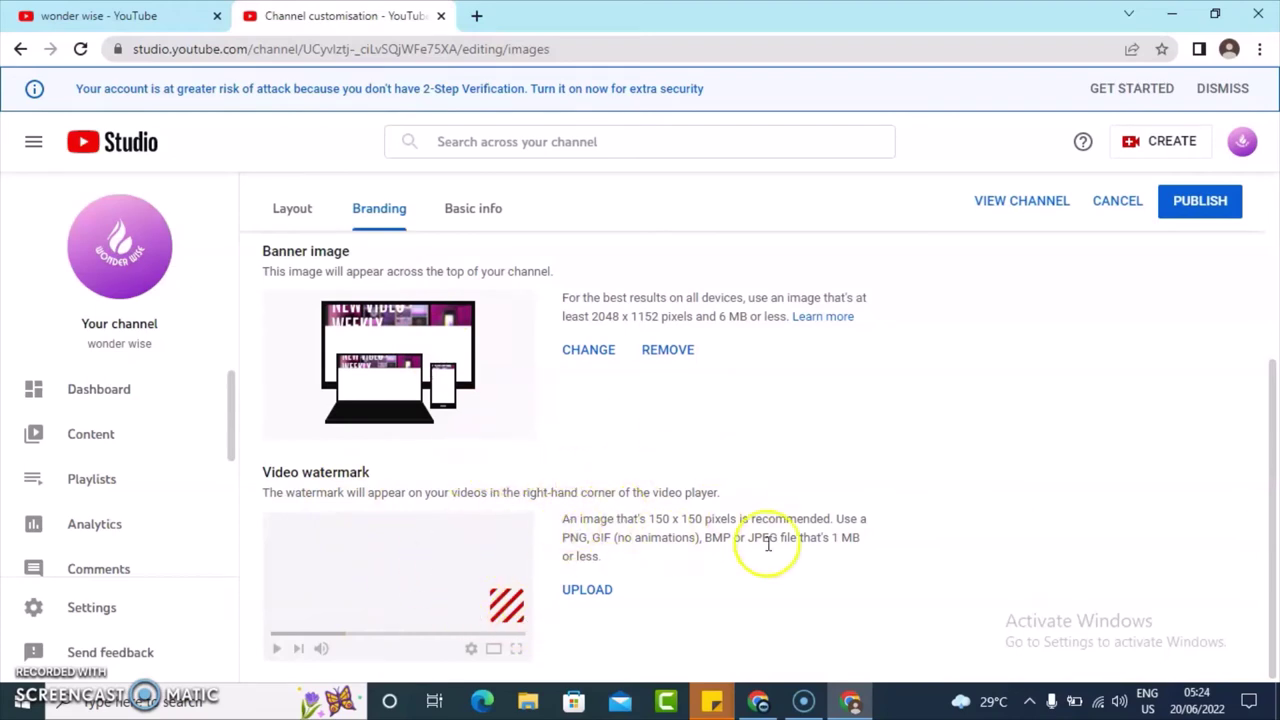
pyautogui.moveTo(763, 538); pyautogui.dragTo(277, 477)
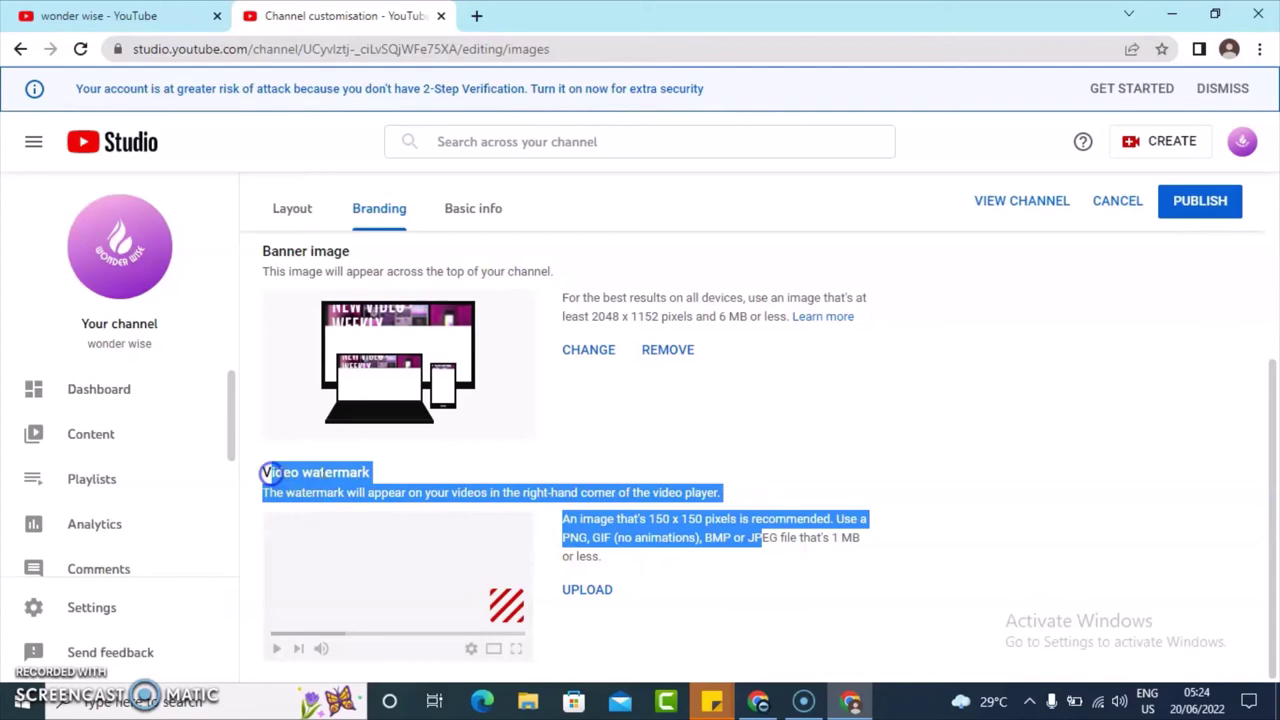
pyautogui.click(531, 443)
pyautogui.moveTo(1262, 429); pyautogui.dragTo(1273, 238)
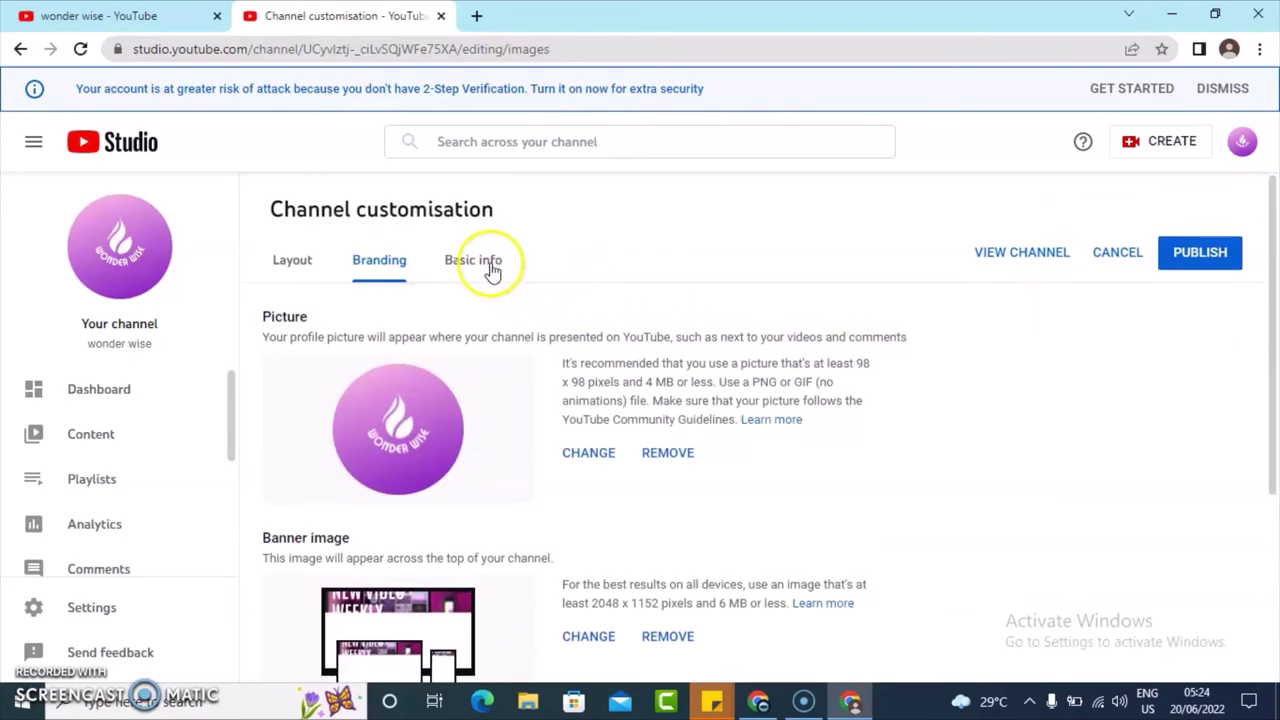
pyautogui.click(1205, 258)
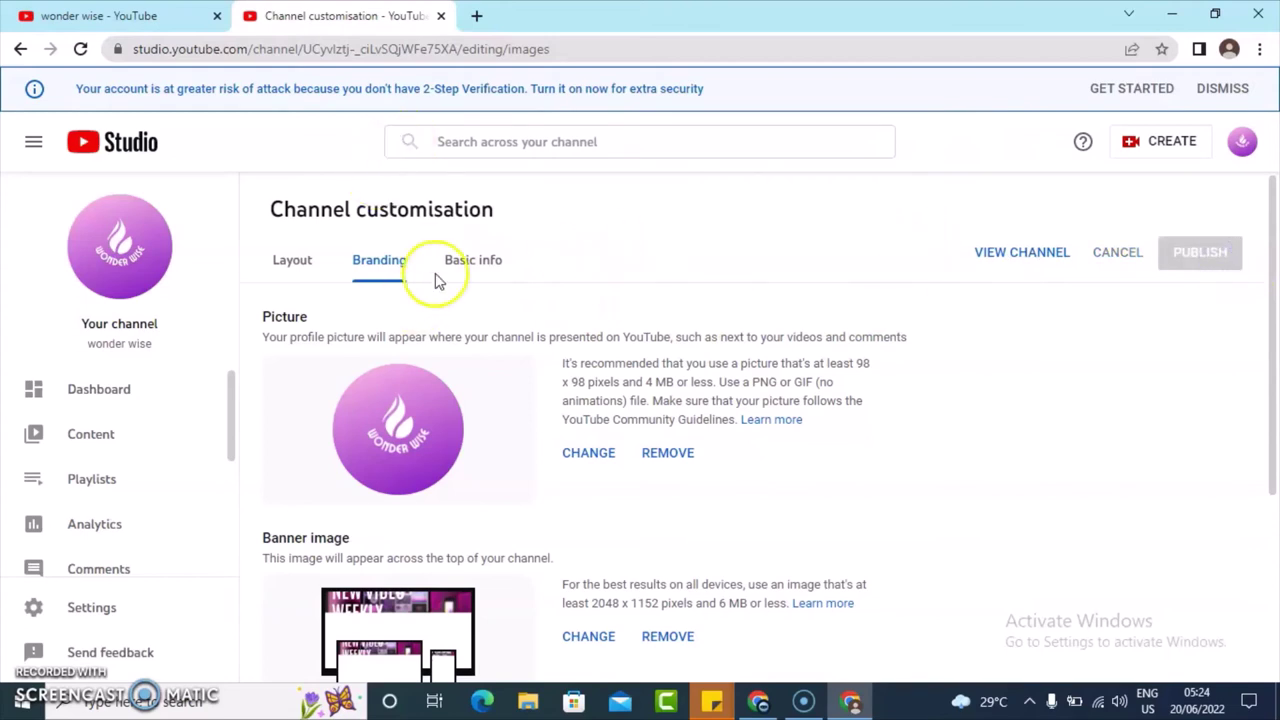
# Change the channel name's capitalisation to "Wonder Wise" in the basic info and publish the change
pyautogui.click(460, 255)
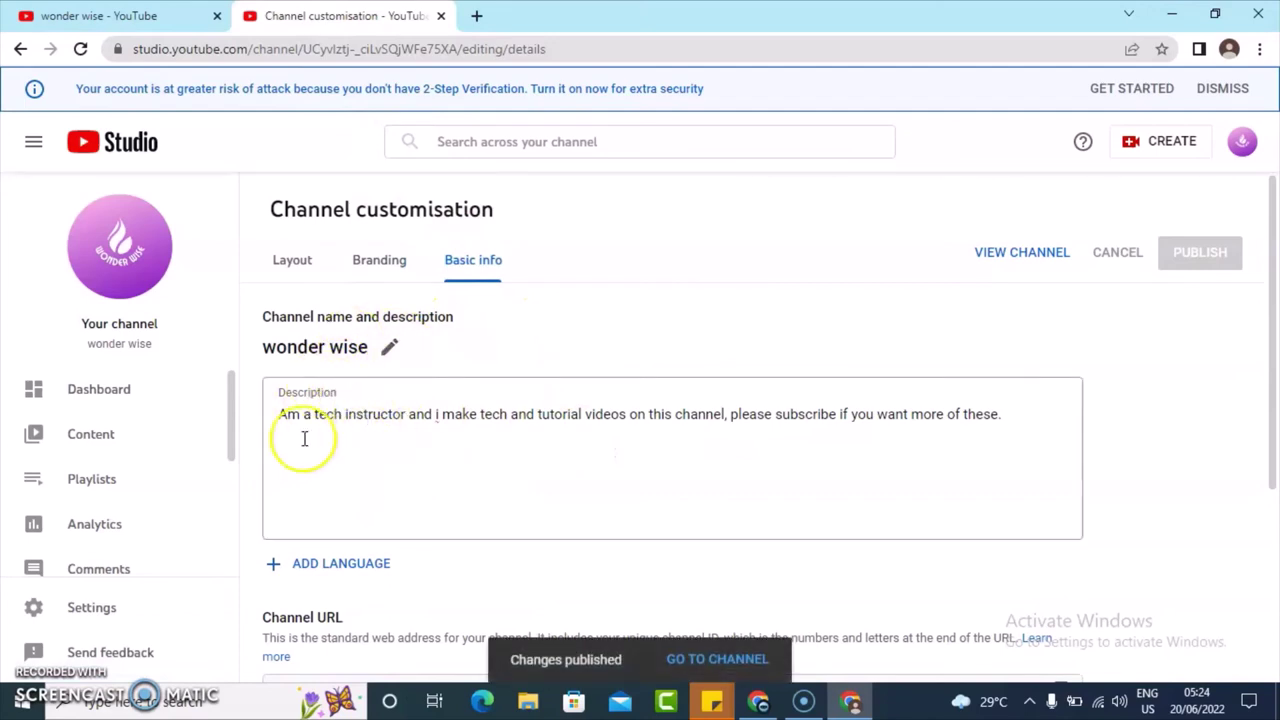
pyautogui.click(390, 348)
pyautogui.click(287, 425)
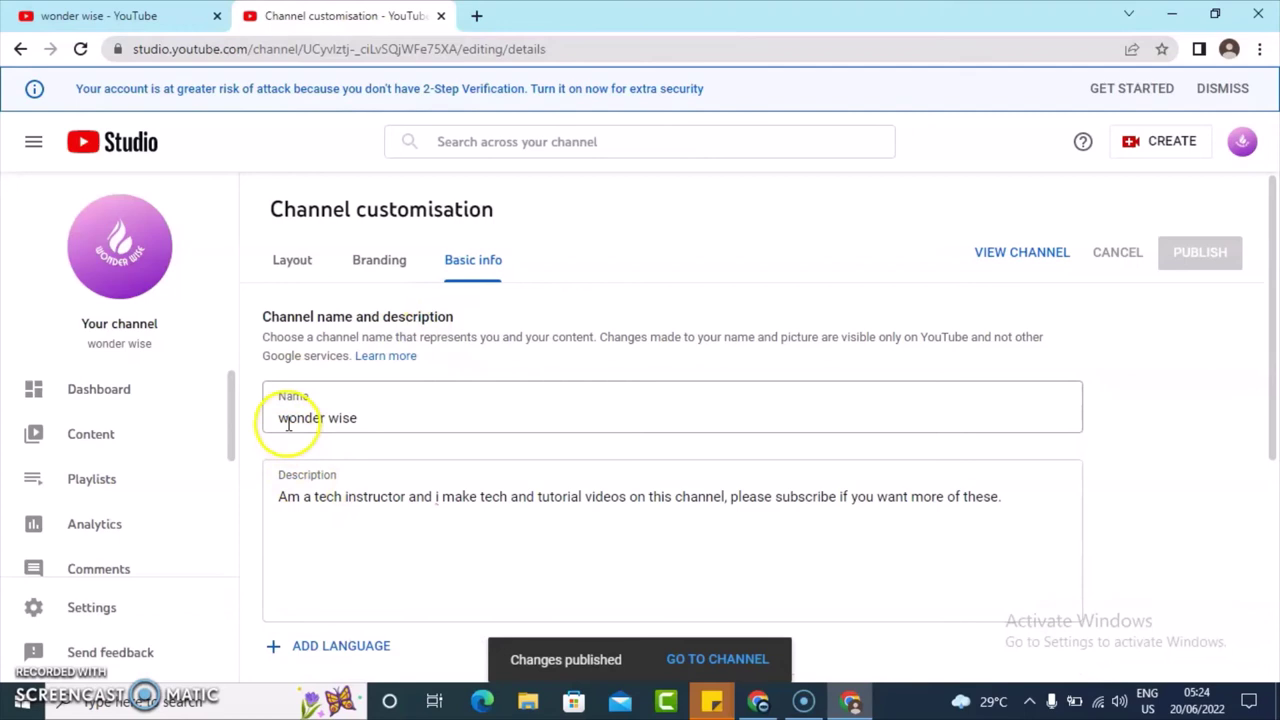
pyautogui.moveTo(288, 424); pyautogui.dragTo(271, 423)
pyautogui.write('W')
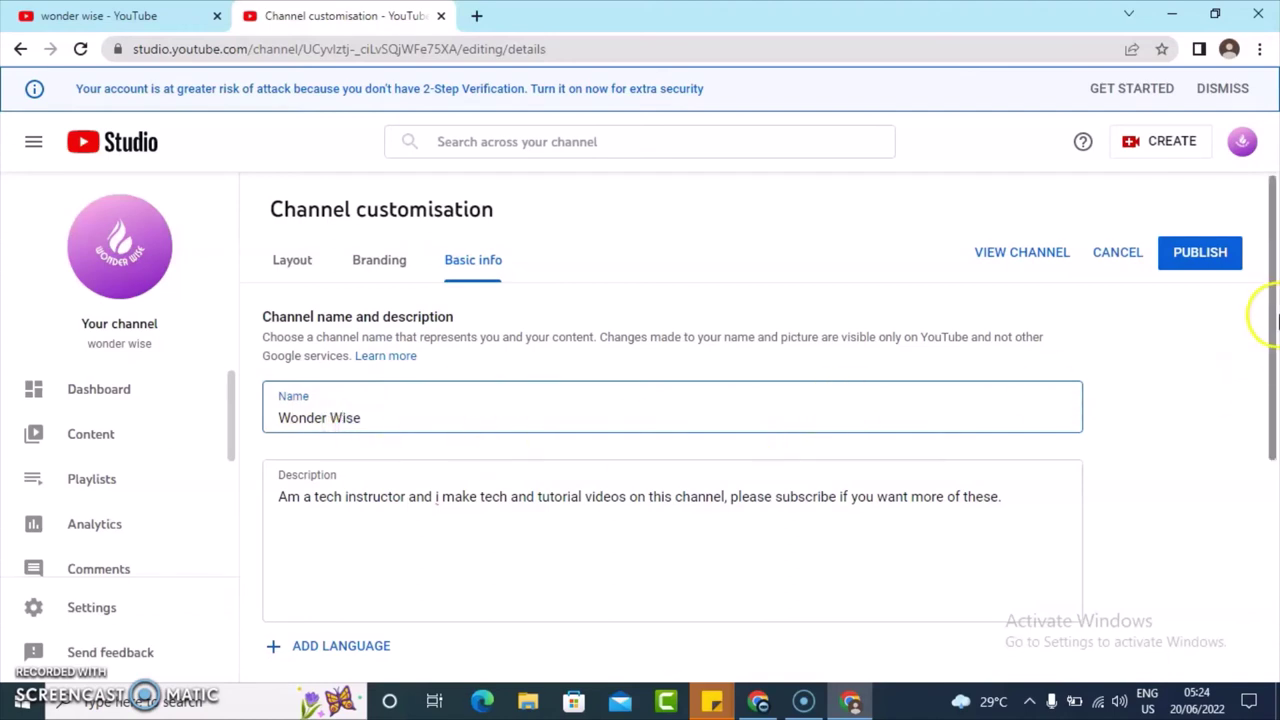
pyautogui.moveTo(1268, 305); pyautogui.dragTo(1274, 567)
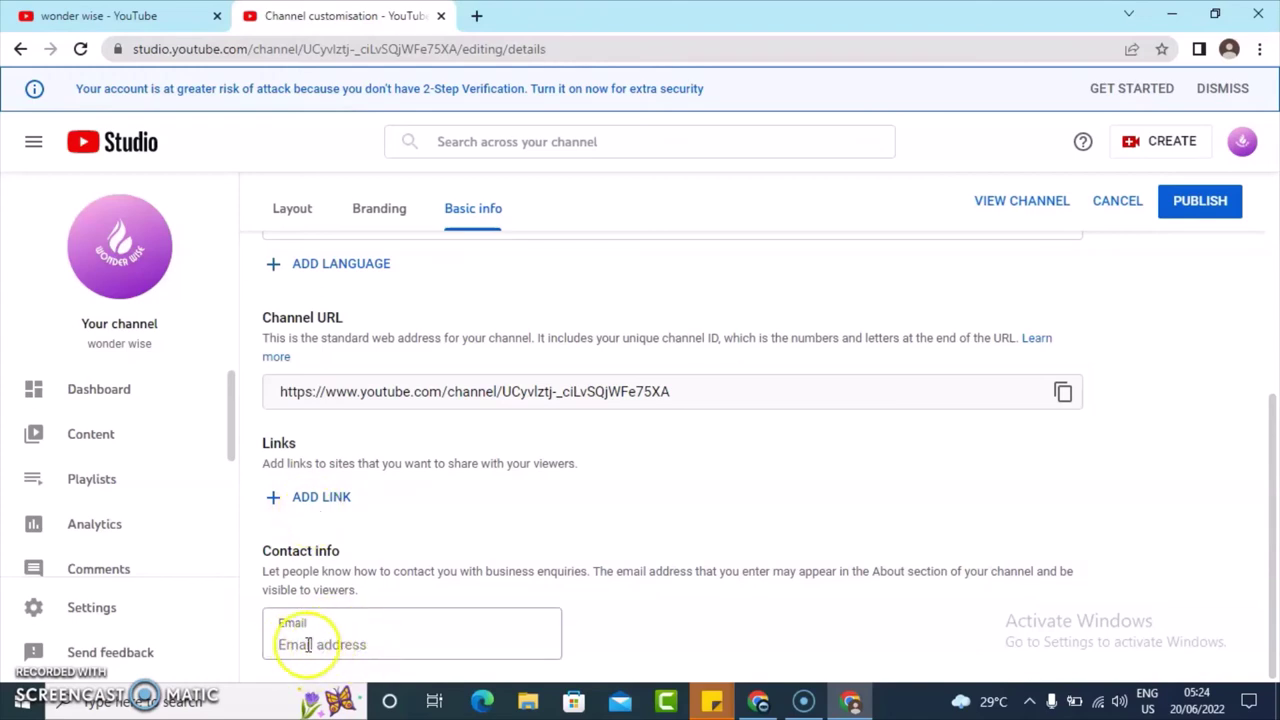
pyautogui.click(1193, 206)
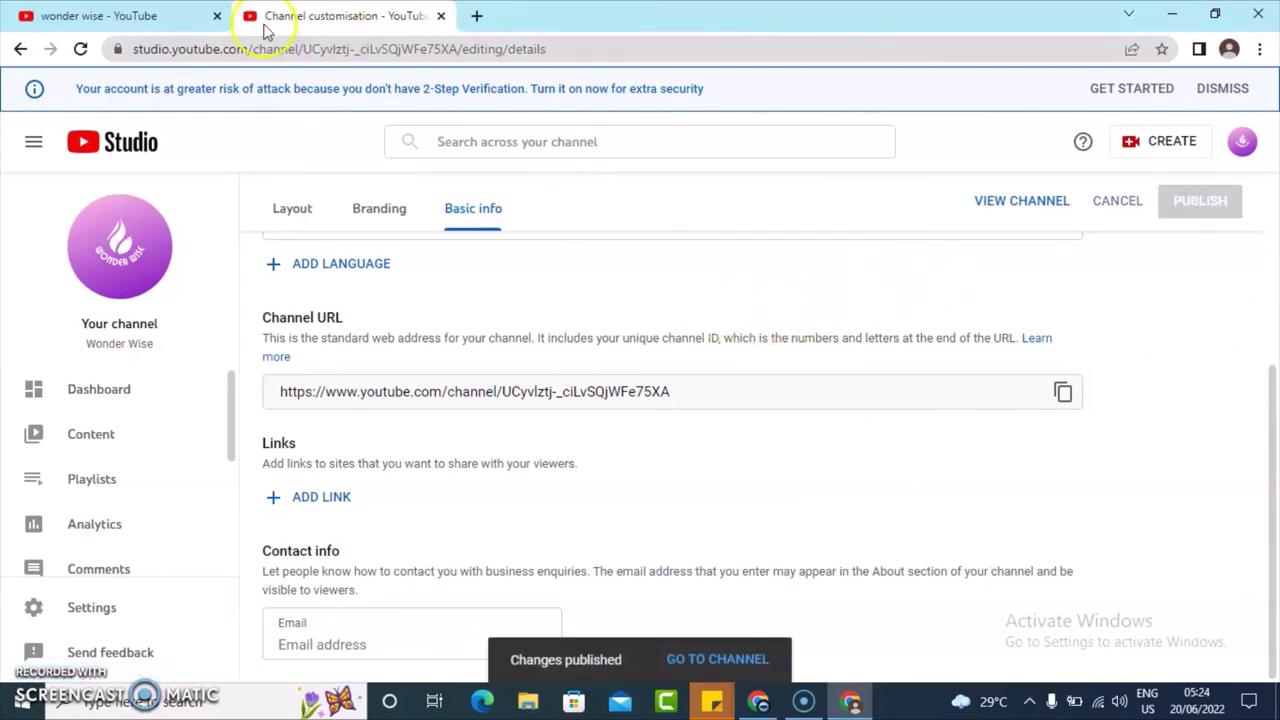
# Return to the channel's public About page and check its banner, name and description
pyautogui.click(110, 16)
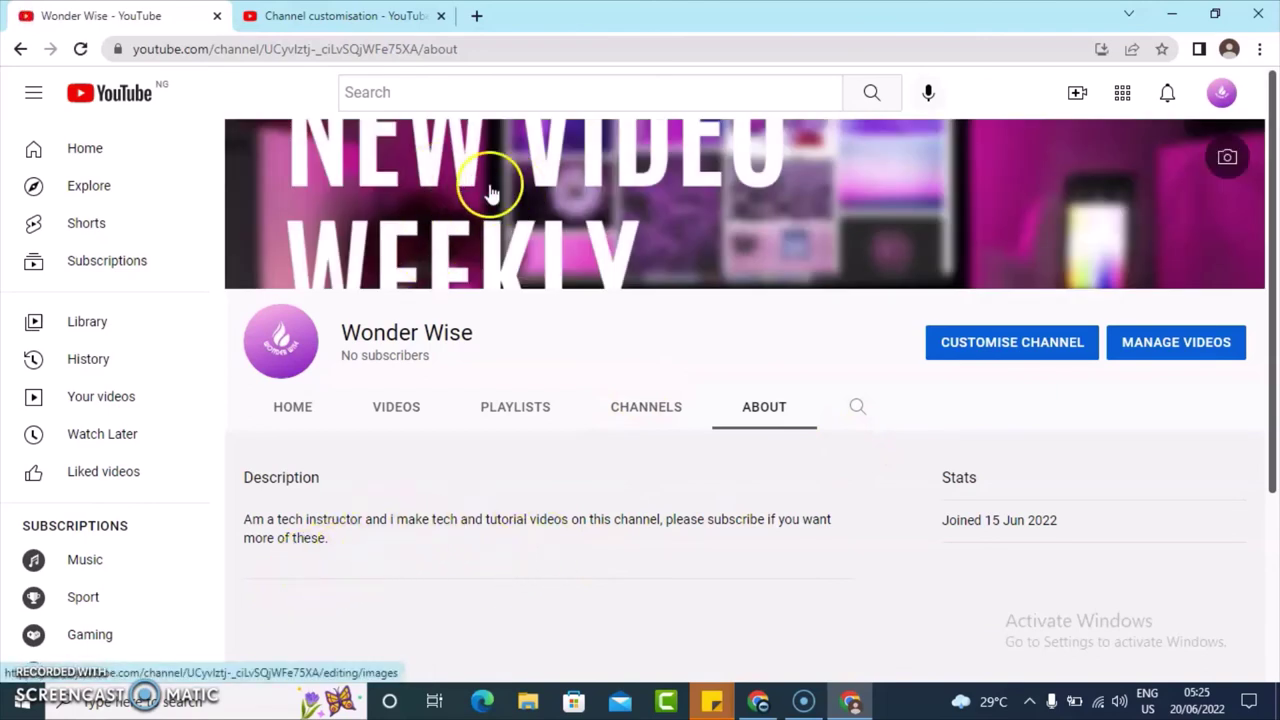
pyautogui.moveTo(332, 541); pyautogui.dragTo(245, 518)
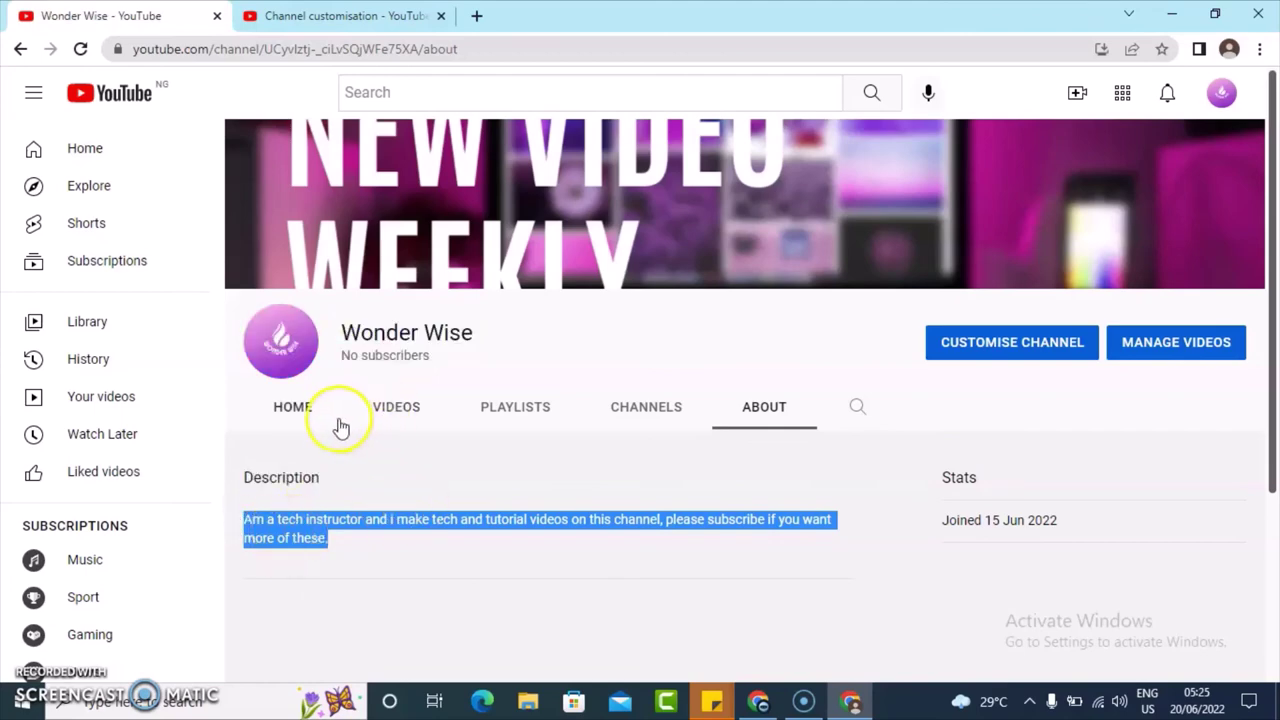
pyautogui.moveTo(380, 332); pyautogui.dragTo(342, 332)
pyautogui.click(484, 334)
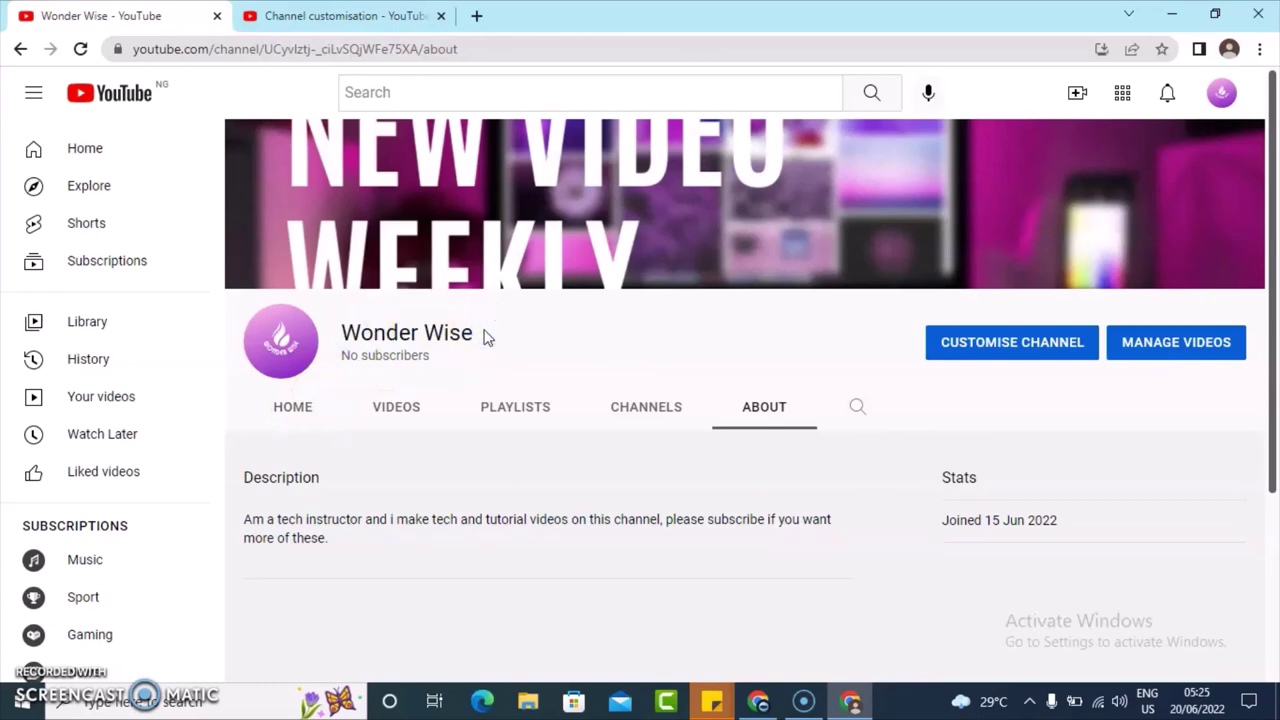